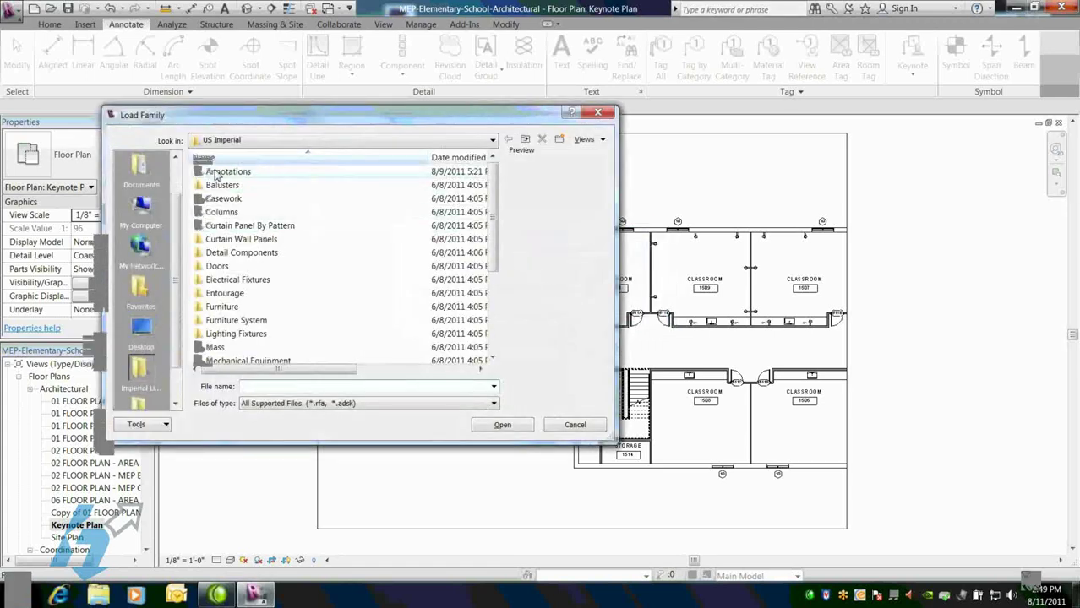
# Step: Load the Label Annotation 1-8 family from the Annotations folder and place one instance outside Classroom 1510's exterior wall
pyautogui.doubleClick(216, 174)
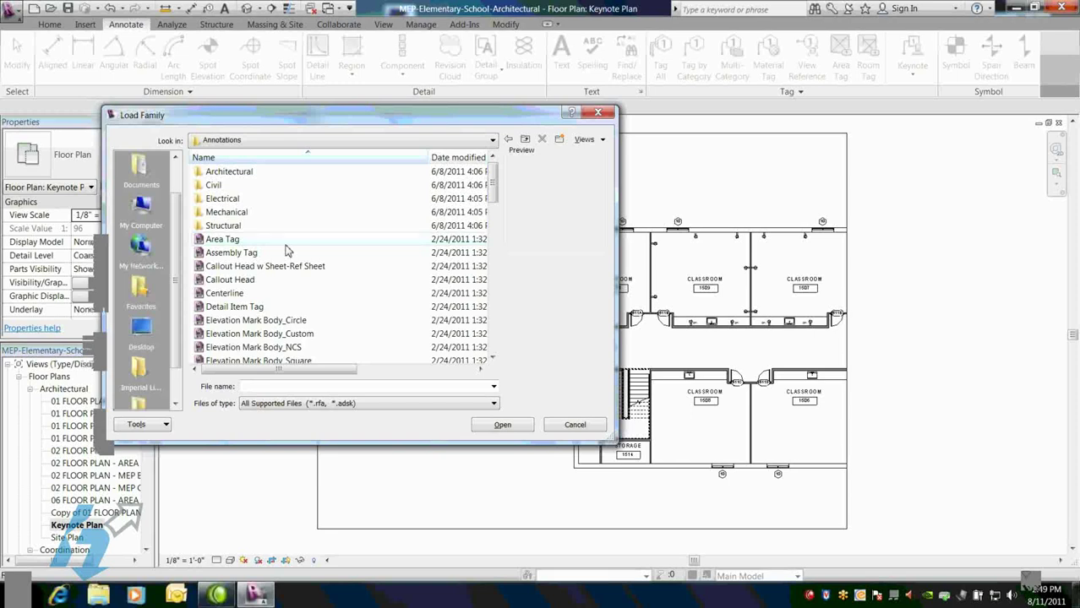
pyautogui.scroll(-5, 286, 251)
pyautogui.doubleClick(252, 257)
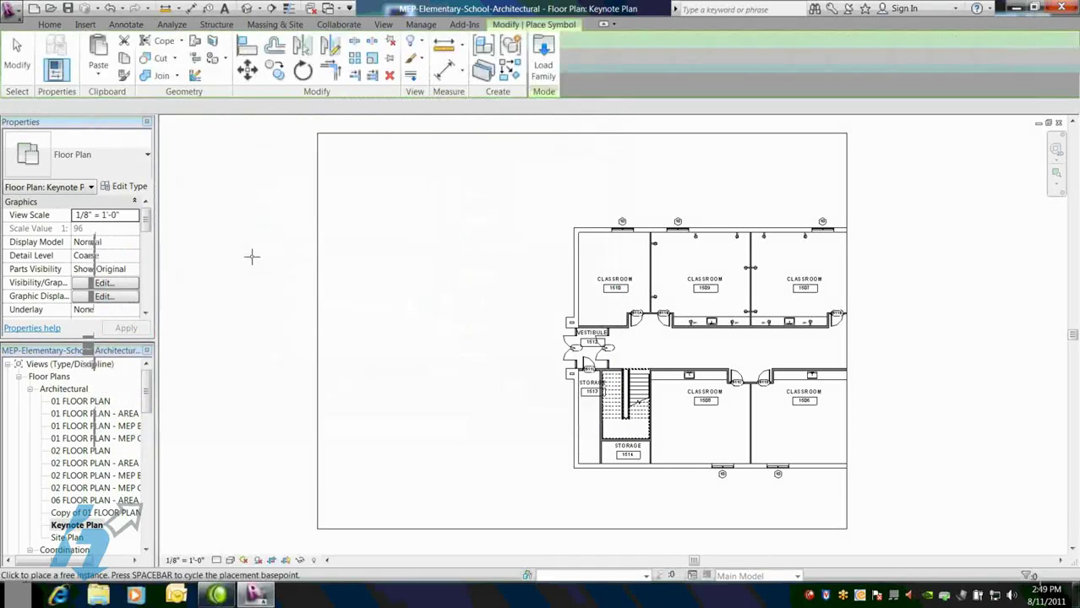
pyautogui.scroll(3, 557, 240)
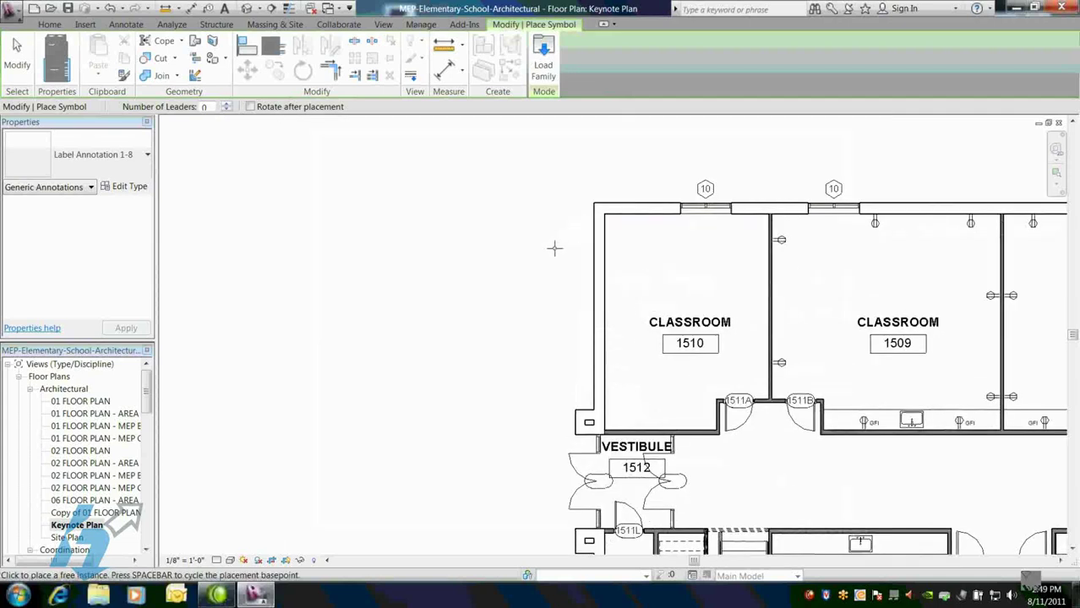
pyautogui.click(525, 245)
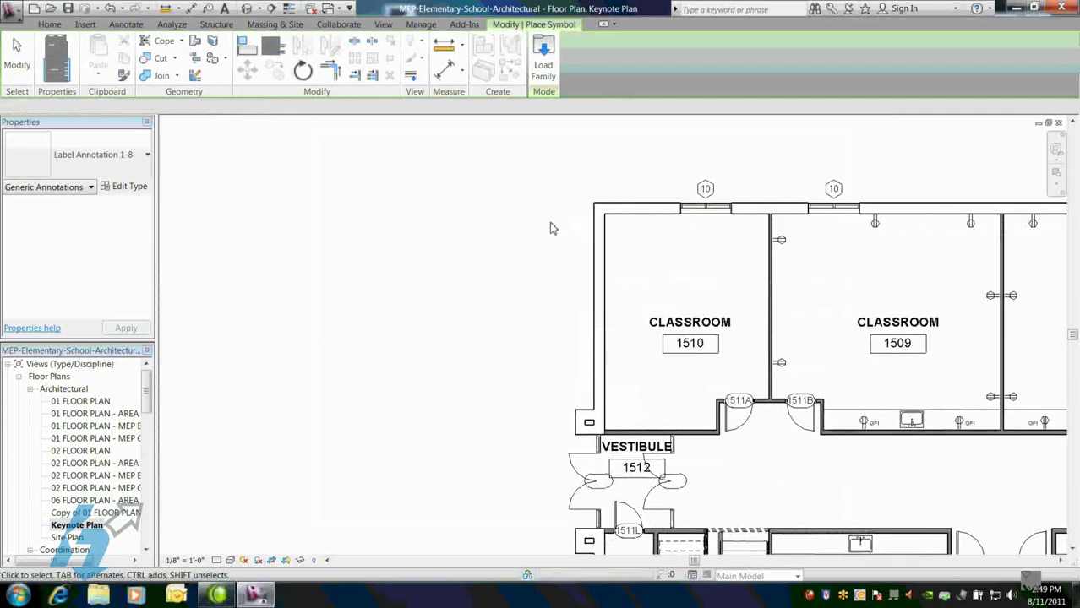
pyautogui.press('Escape')
pyautogui.press('Escape')
# Step: Open the placed annotation's family for editing and save it as a new family named Keynote Label in the Annotations folder
pyautogui.click(481, 282)
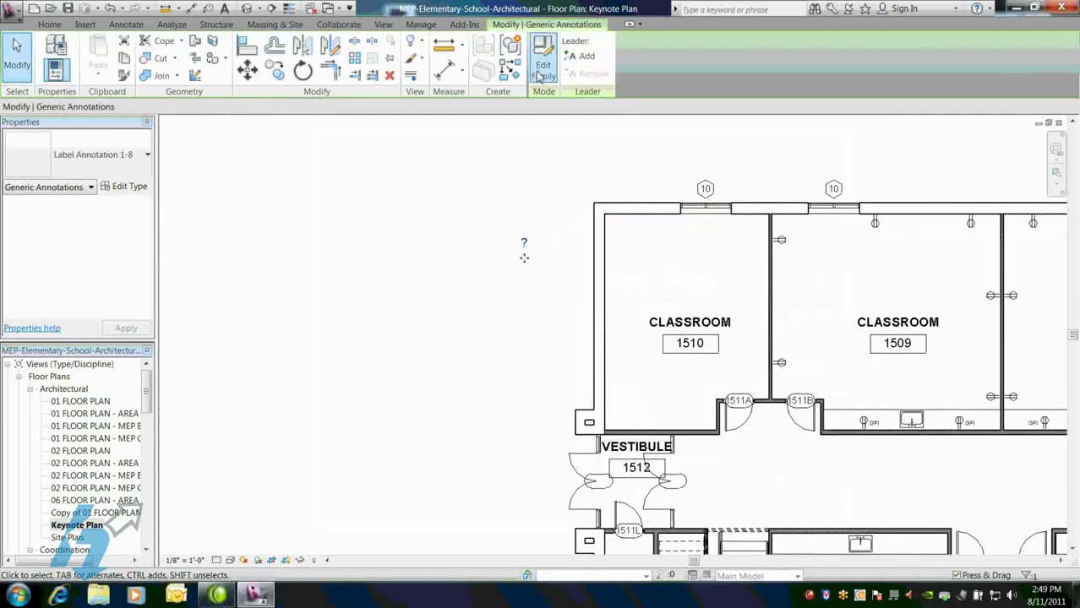
pyautogui.click(540, 69)
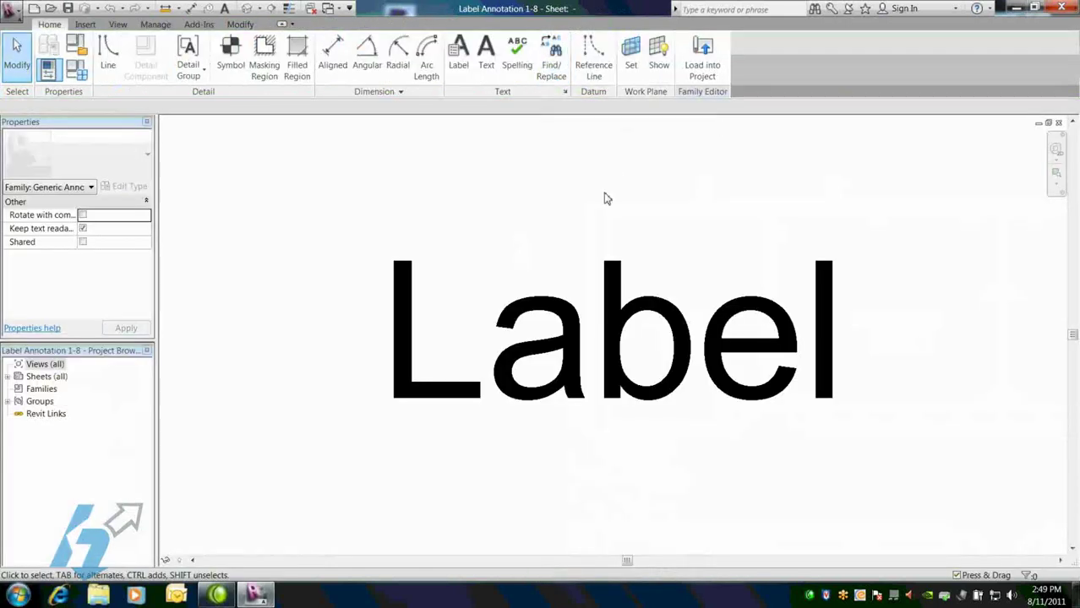
pyautogui.click(13, 13)
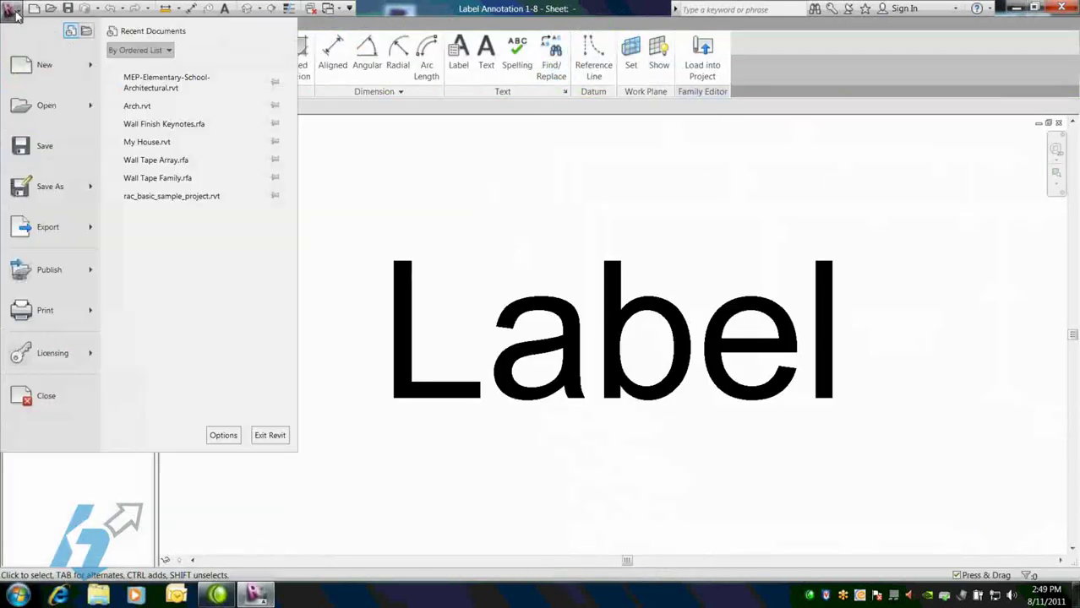
pyautogui.moveTo(48, 192)
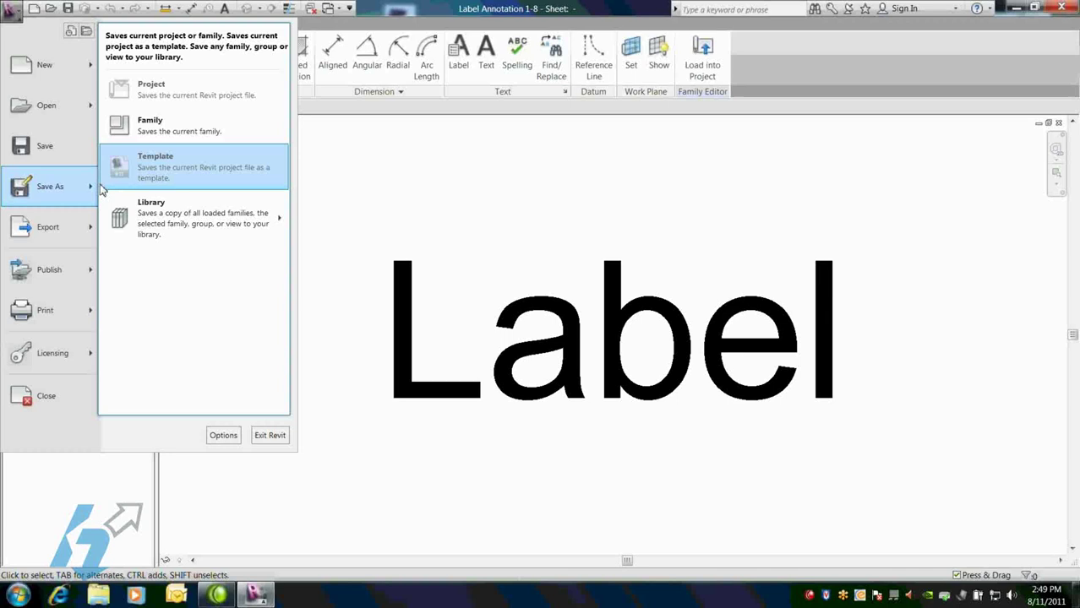
pyautogui.click(162, 135)
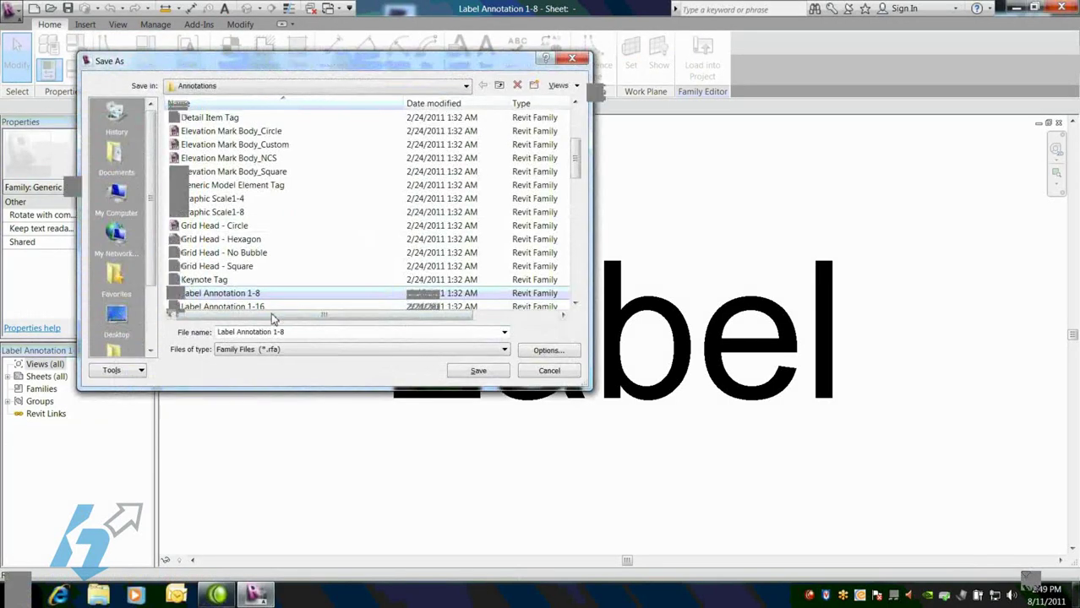
pyautogui.click(309, 332)
pyautogui.write('Ke')
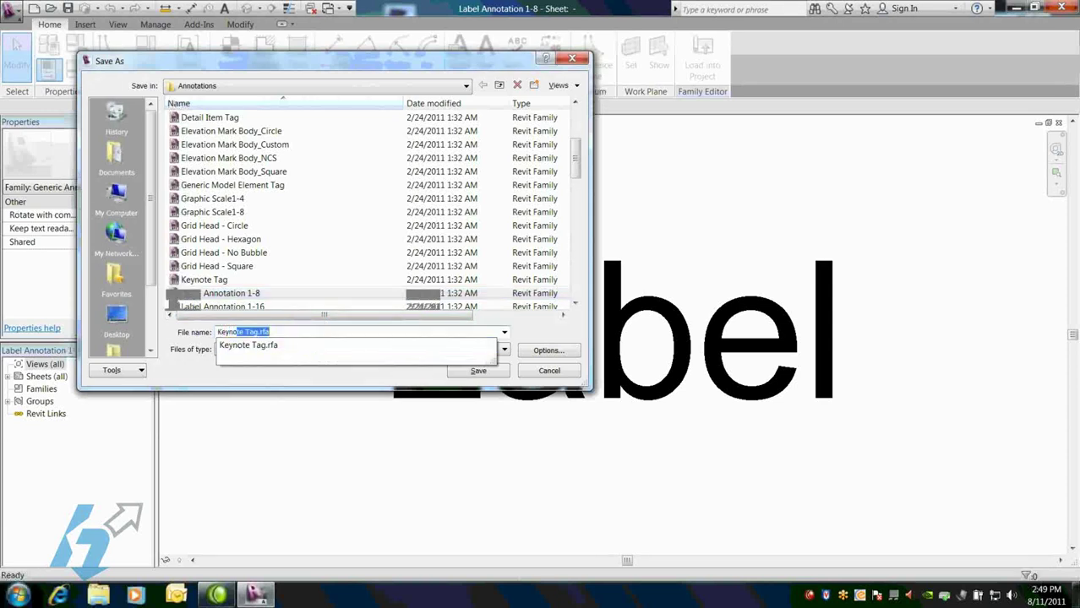
pyautogui.write('ynote Label')
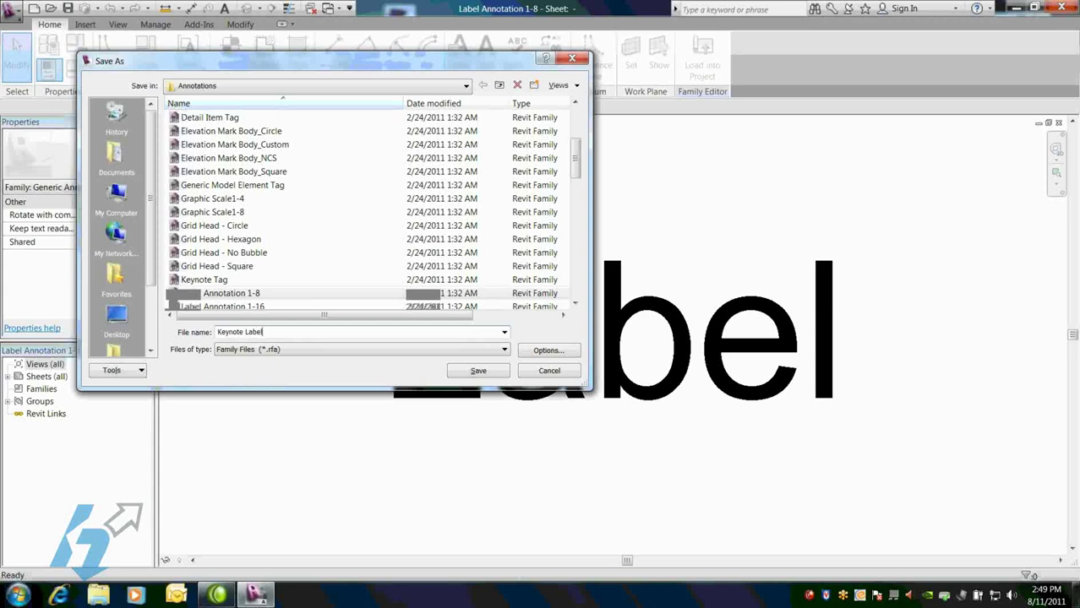
pyautogui.click(469, 376)
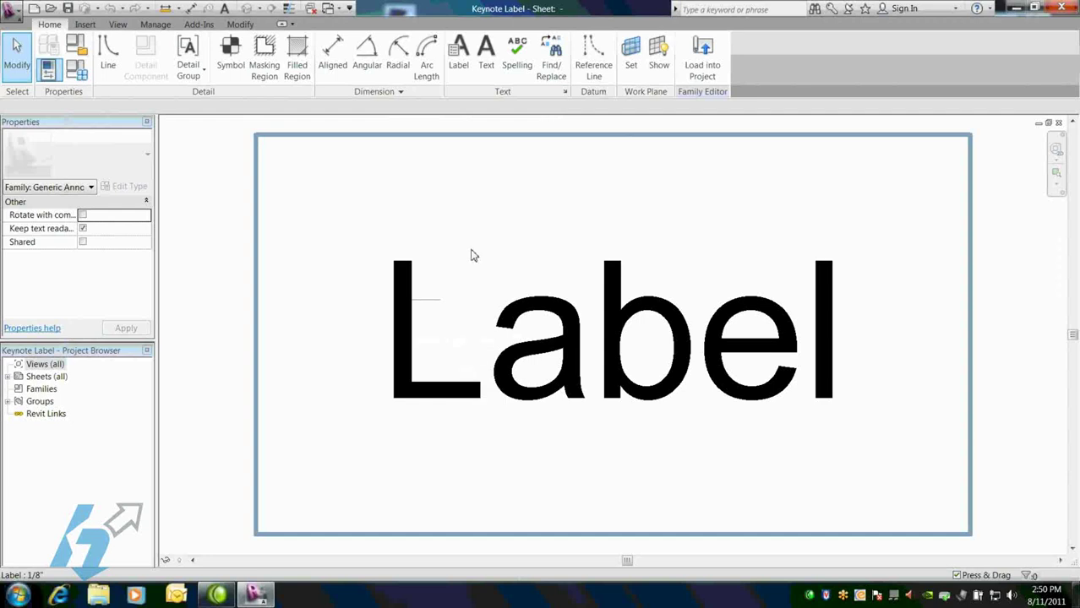
# Step: Draw a circle with a radius of about 41/256" centred on the label text
pyautogui.click(108, 53)
pyautogui.click(537, 43)
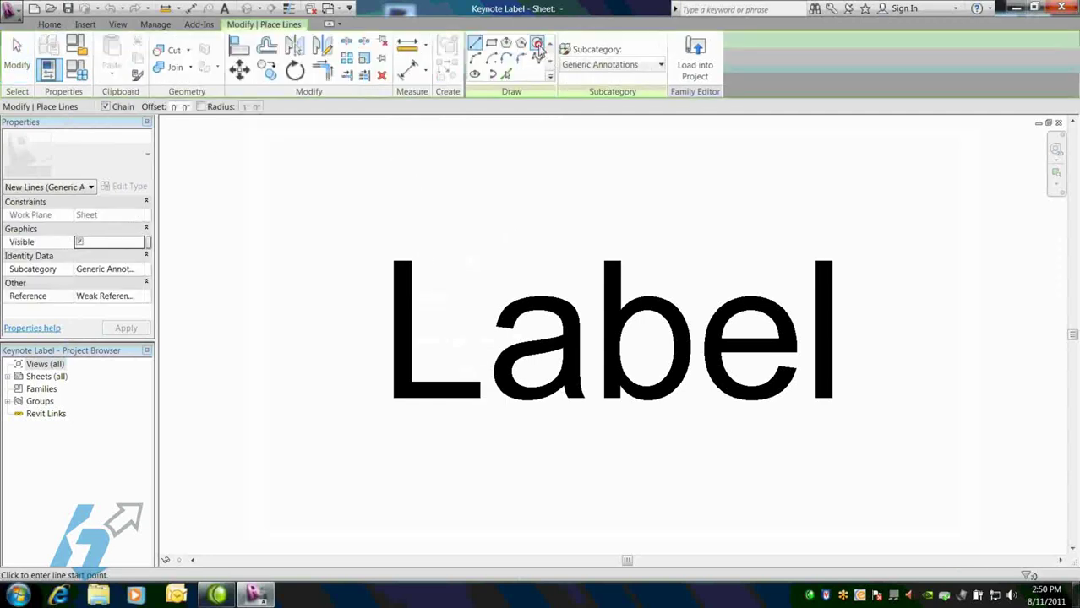
pyautogui.click(592, 335)
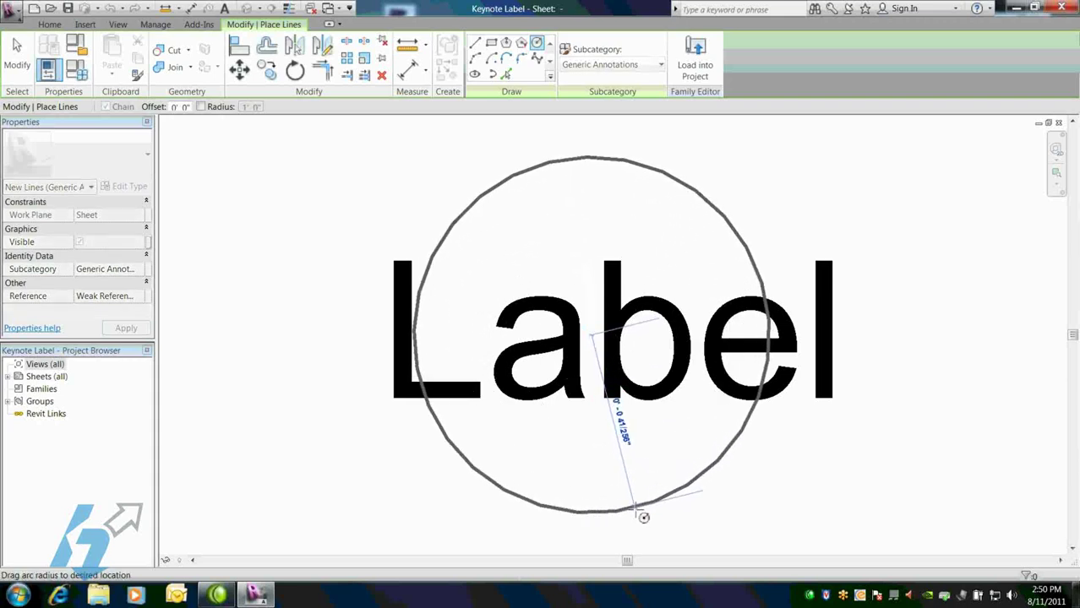
pyautogui.click(634, 506)
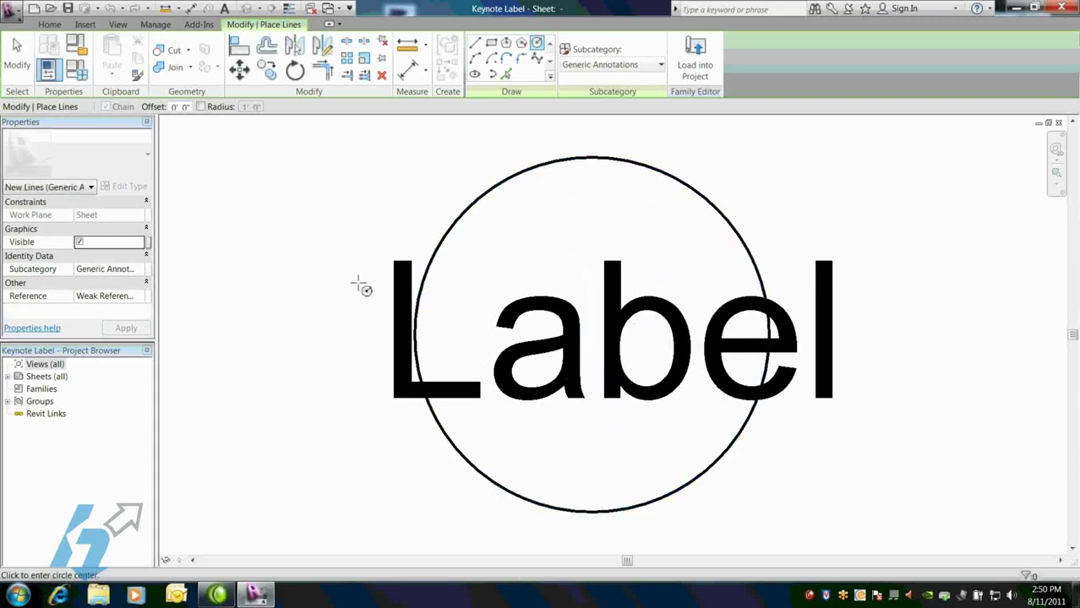
pyautogui.press('Escape')
pyautogui.press('Escape')
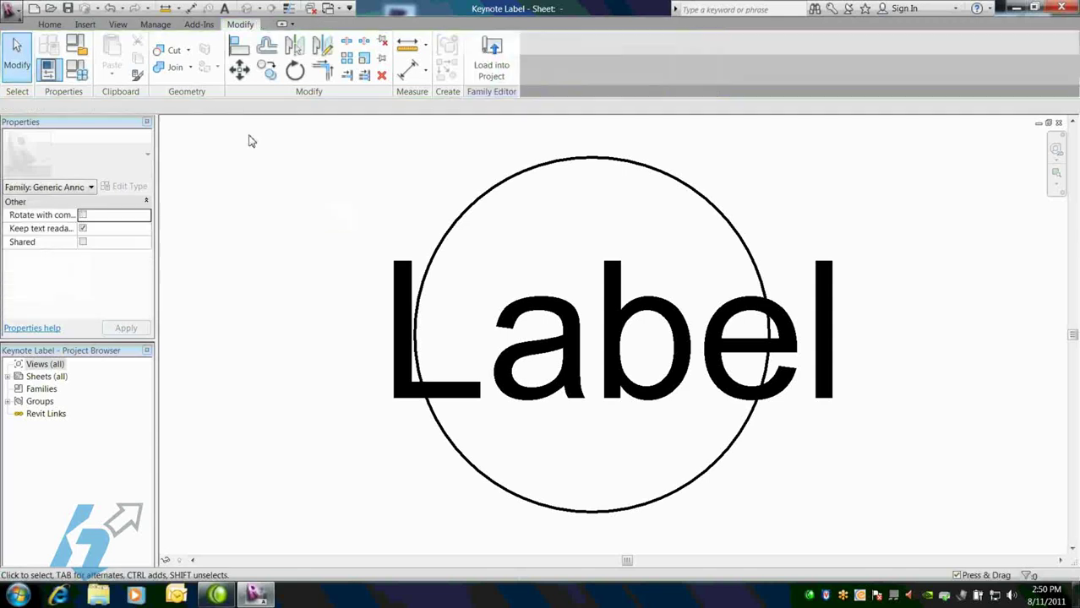
# Step: Rename the family's Label parameter to Key#
pyautogui.click(74, 74)
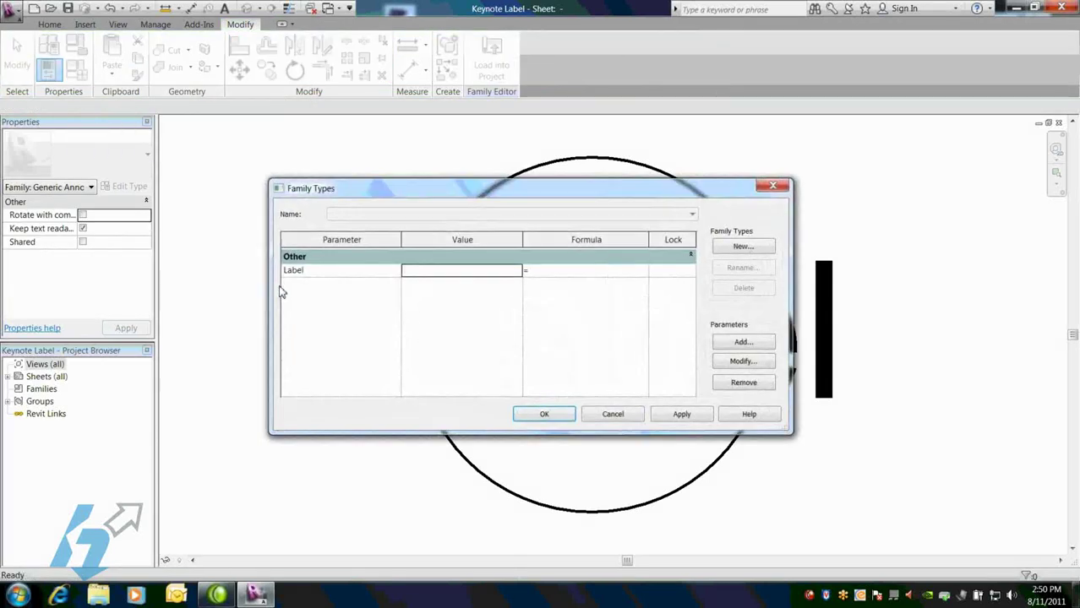
pyautogui.click(324, 271)
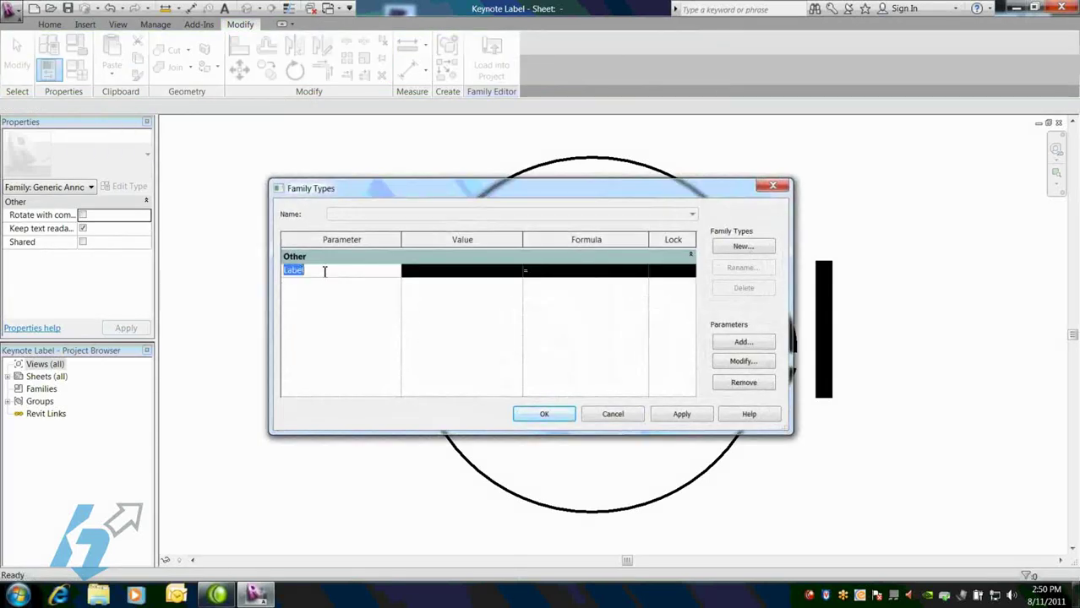
pyautogui.click(742, 361)
pyautogui.moveTo(498, 323); pyautogui.dragTo(336, 321)
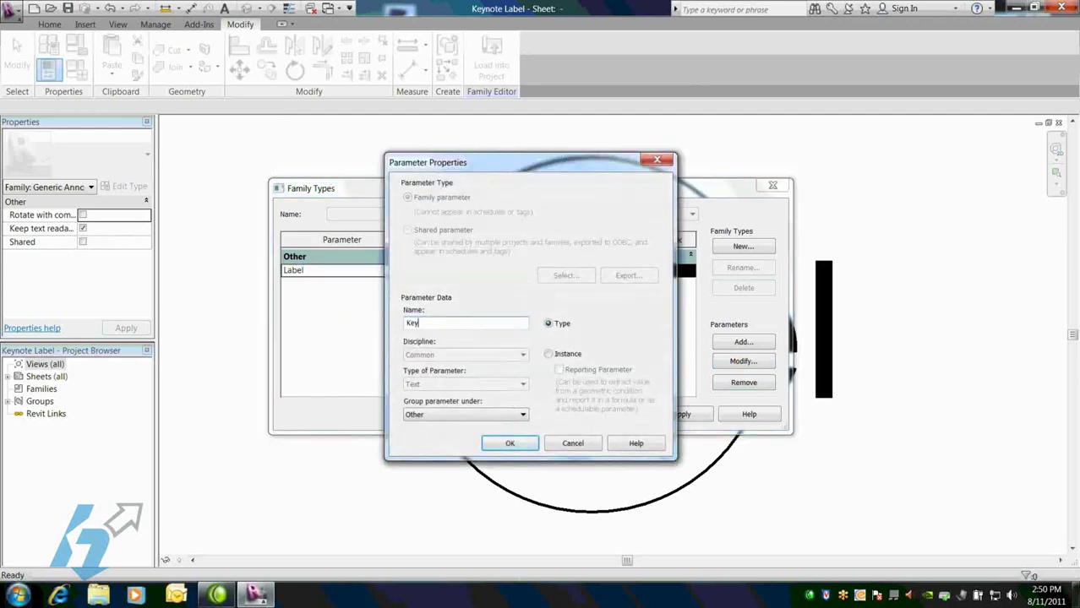
pyautogui.click(508, 445)
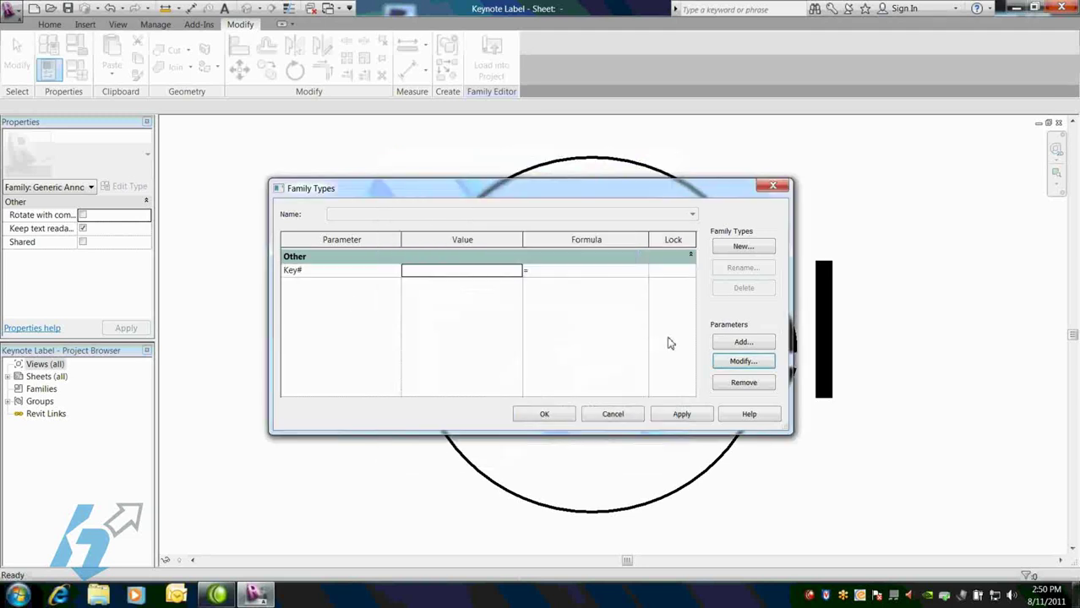
# Step: Add a type parameter named Description with parameter type Text, grouped under Text, and apply the family type changes
pyautogui.click(742, 343)
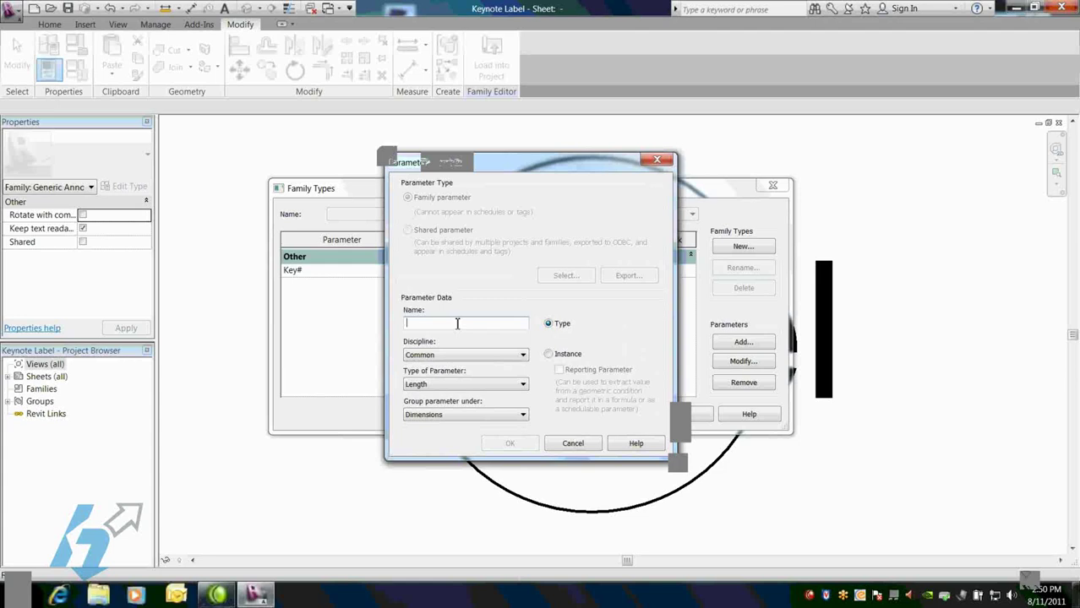
pyautogui.write('Descri')
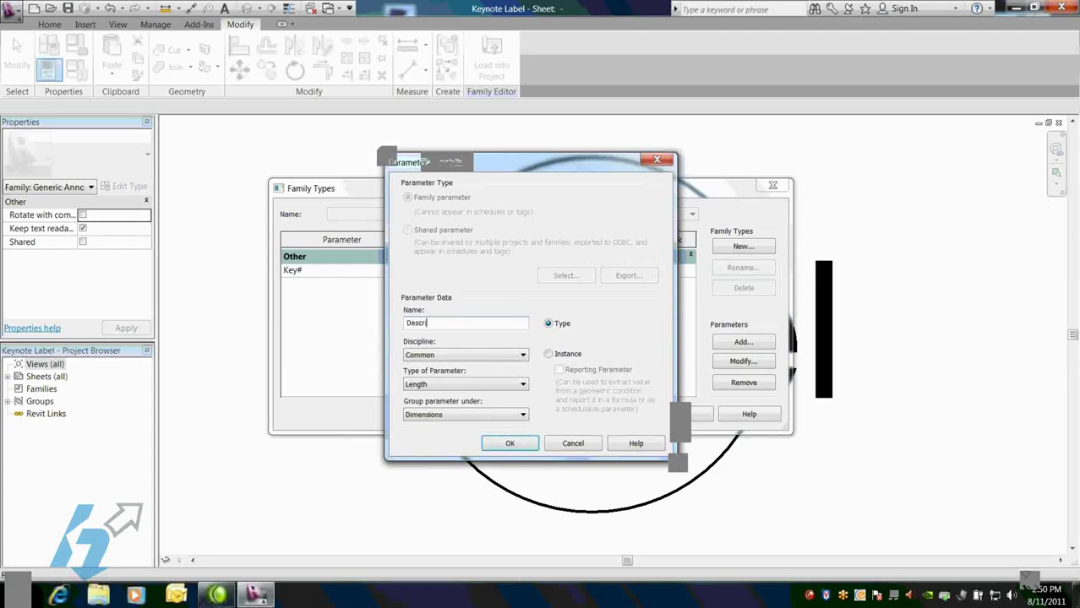
pyautogui.write('ption')
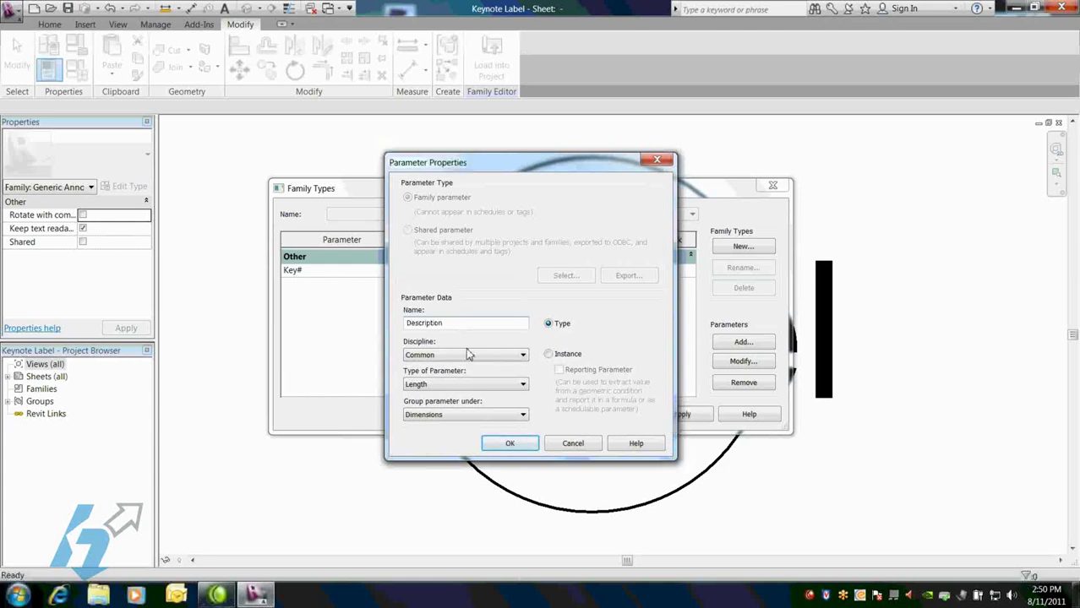
pyautogui.click(470, 386)
pyautogui.click(457, 396)
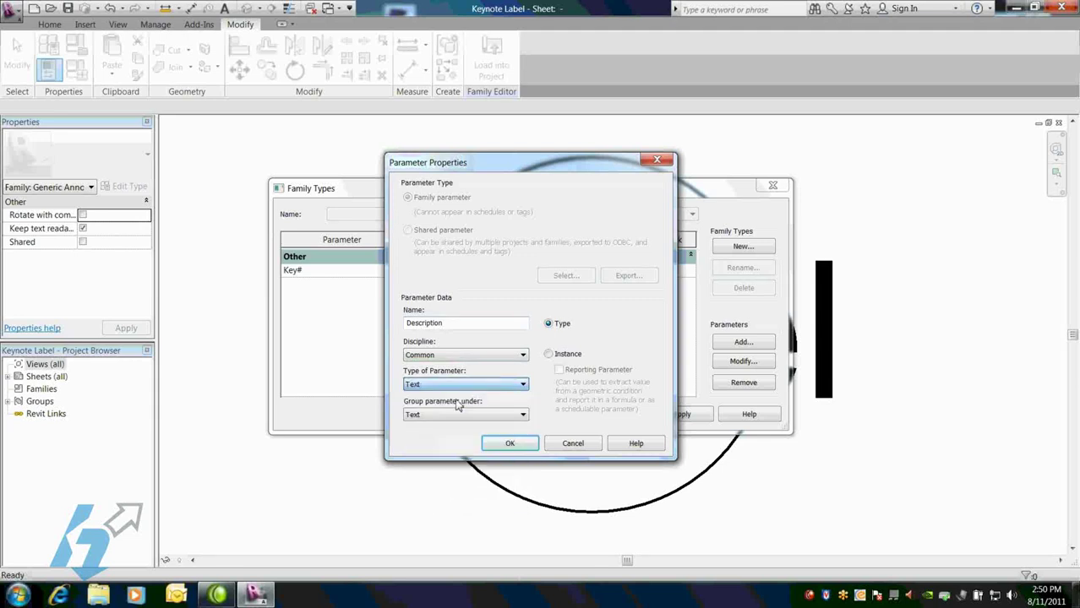
pyautogui.click(504, 446)
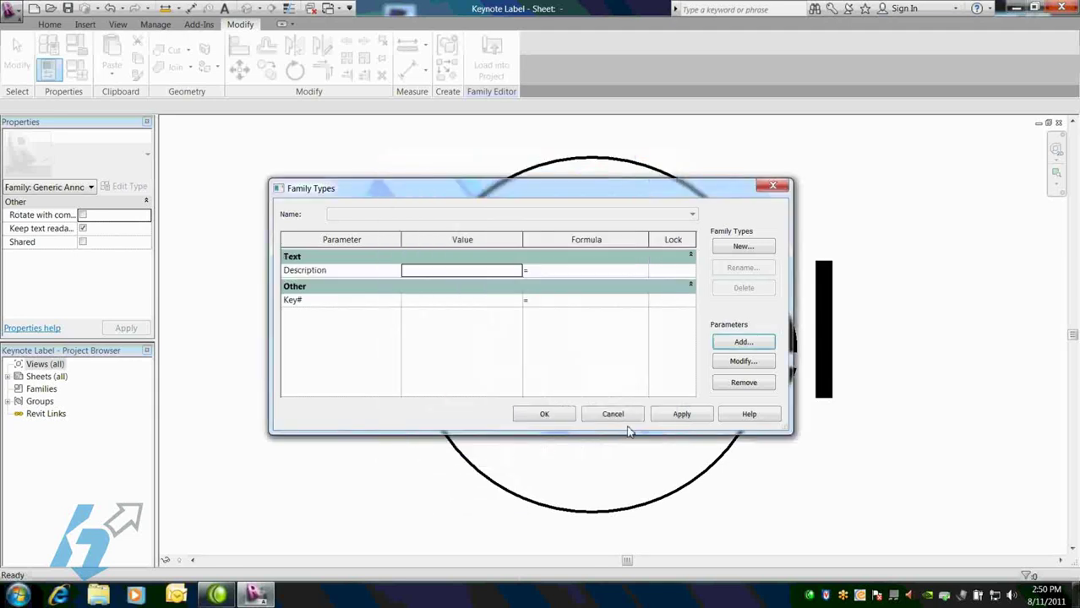
pyautogui.click(660, 414)
pyautogui.click(541, 414)
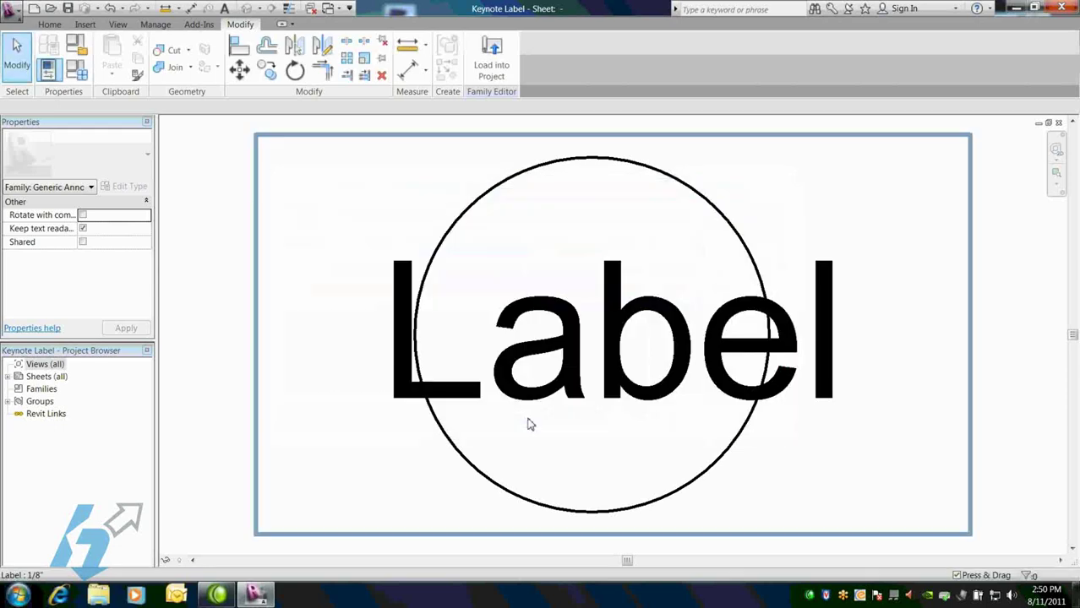
# Step: Load the Keynote Label family into the project and change the annotation placed in the Keynote Plan view to Keynote Label
pyautogui.click(495, 76)
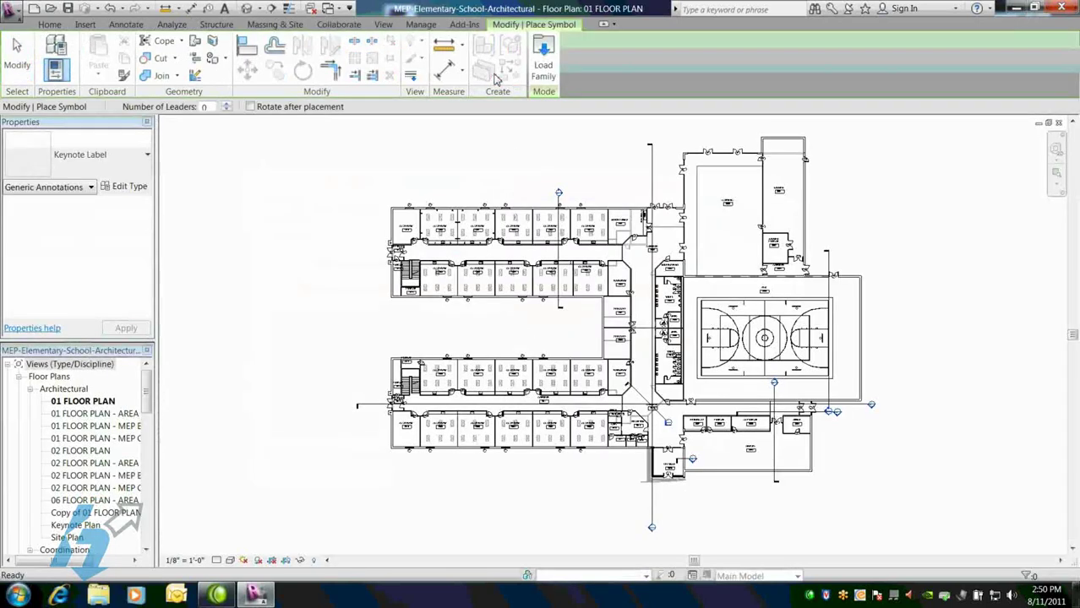
pyautogui.doubleClick(96, 526)
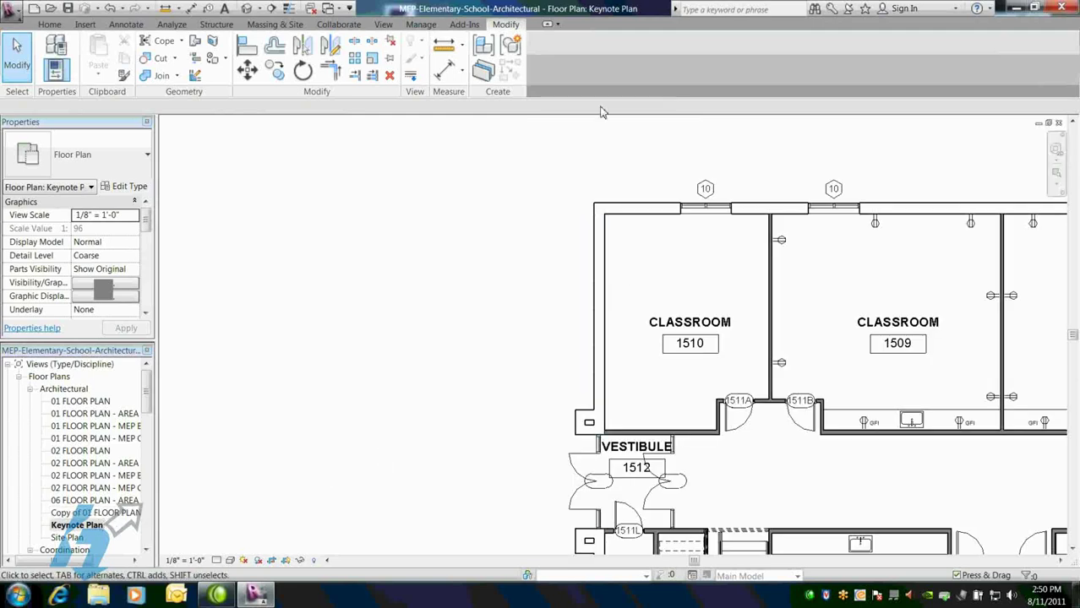
pyautogui.click(525, 246)
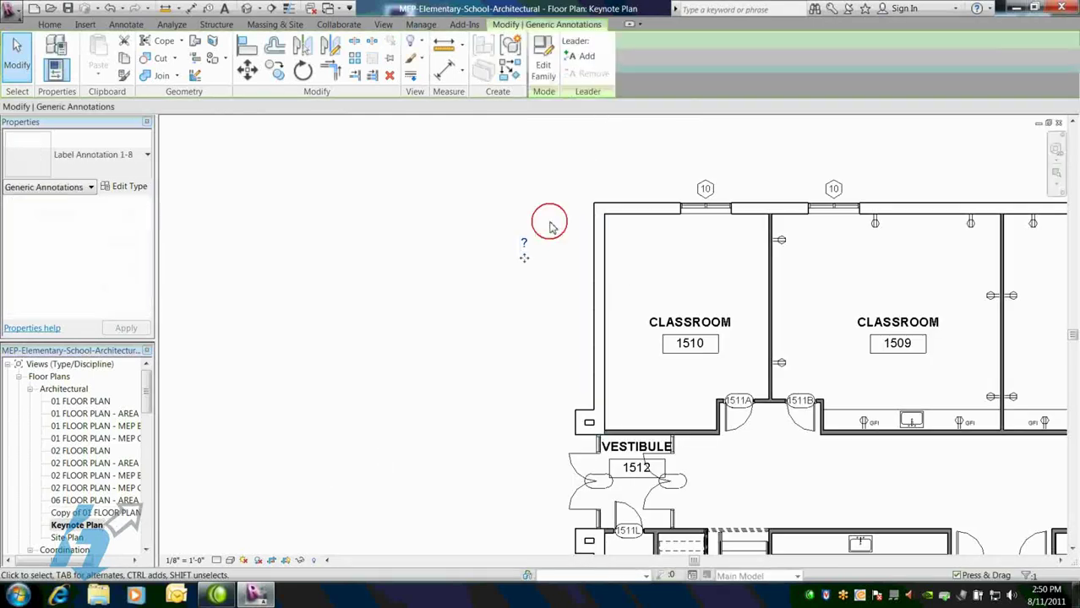
pyautogui.click(136, 156)
pyautogui.click(112, 205)
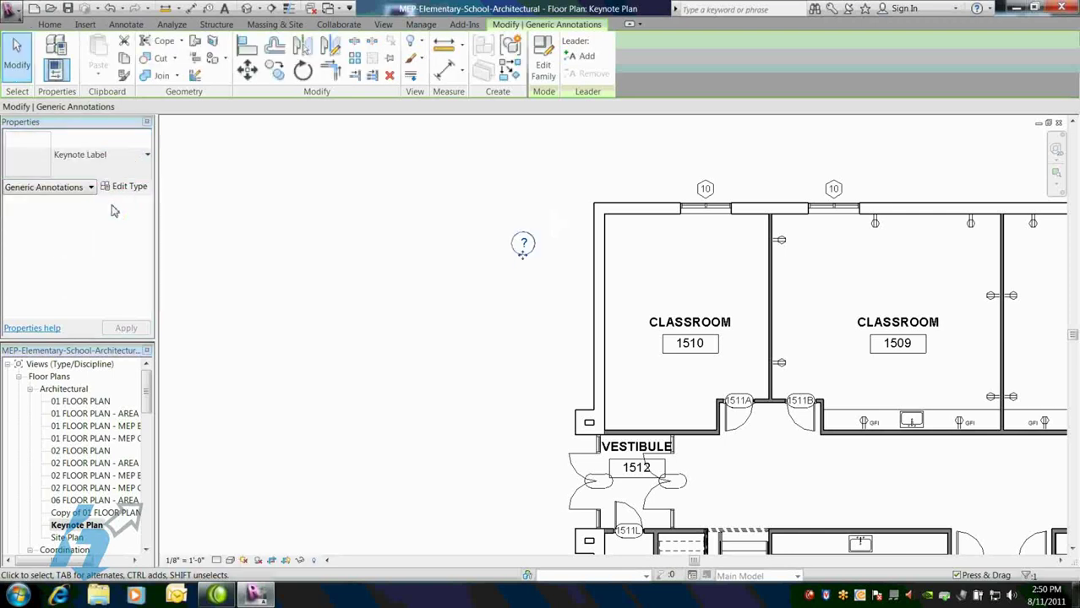
pyautogui.click(542, 282)
# Step: Rename the placed keynote annotation's type to Key#1
pyautogui.click(526, 253)
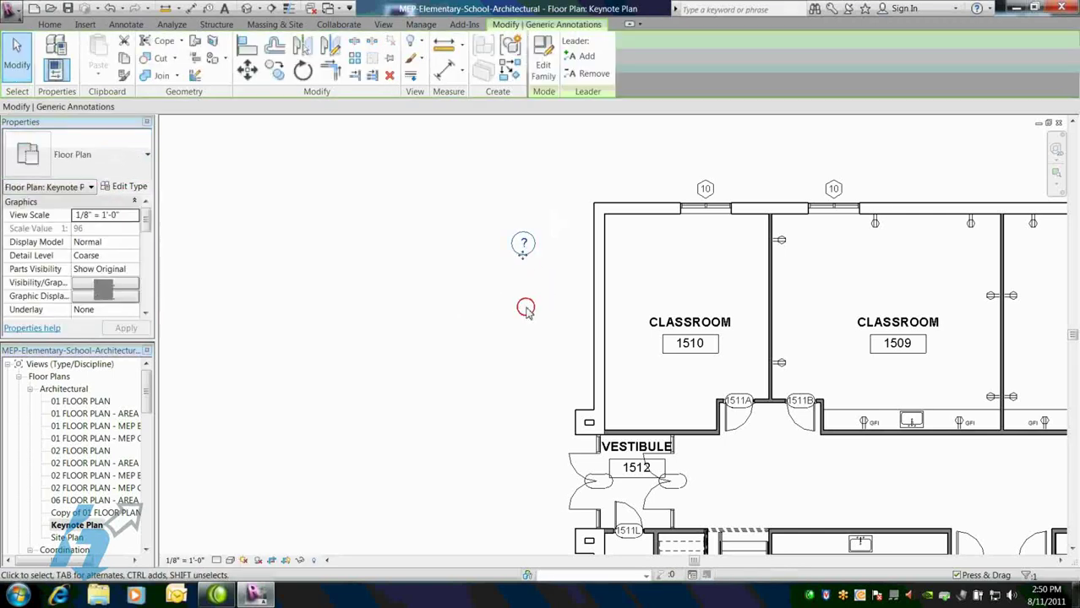
pyautogui.click(128, 187)
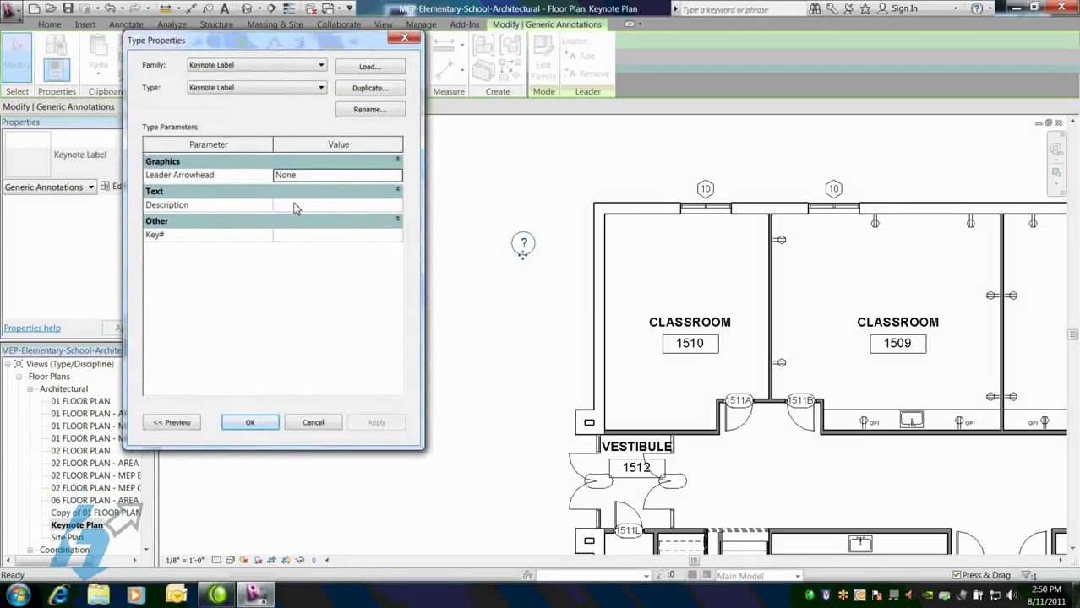
pyautogui.click(368, 109)
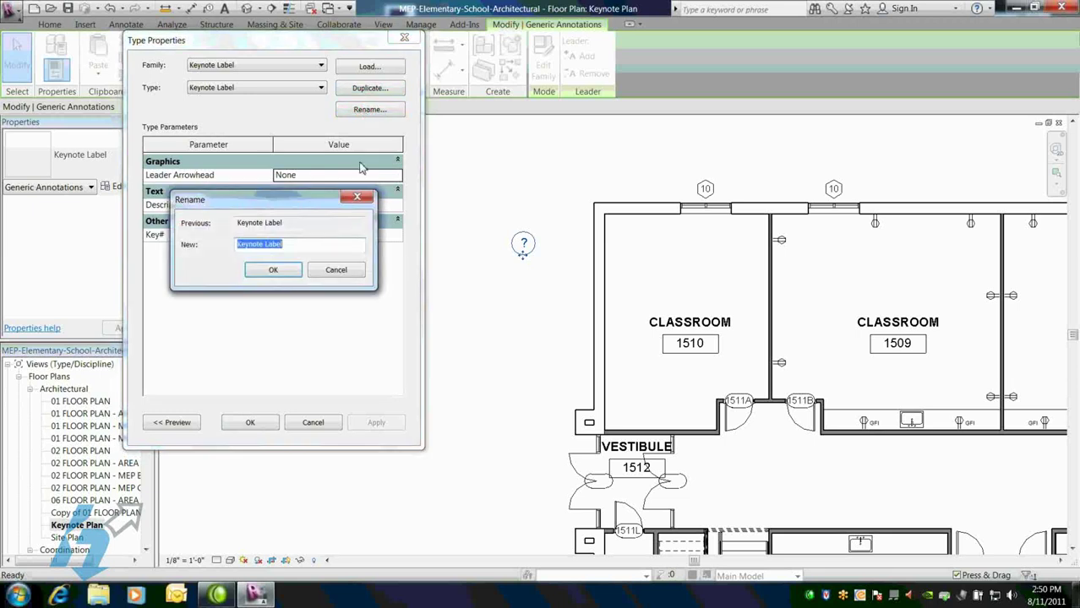
pyautogui.write('Key#1')
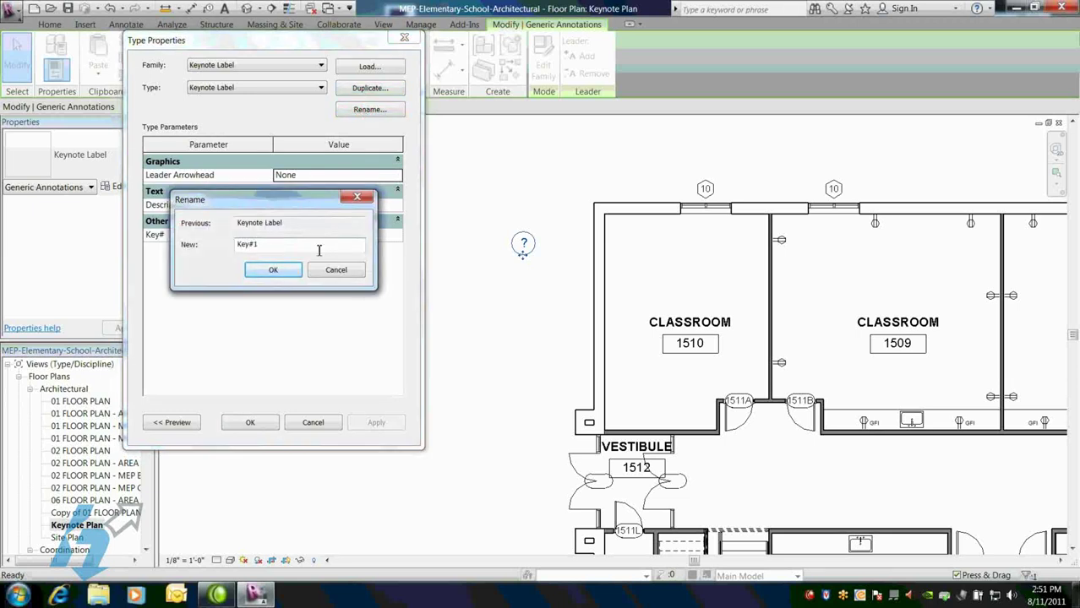
pyautogui.click(291, 271)
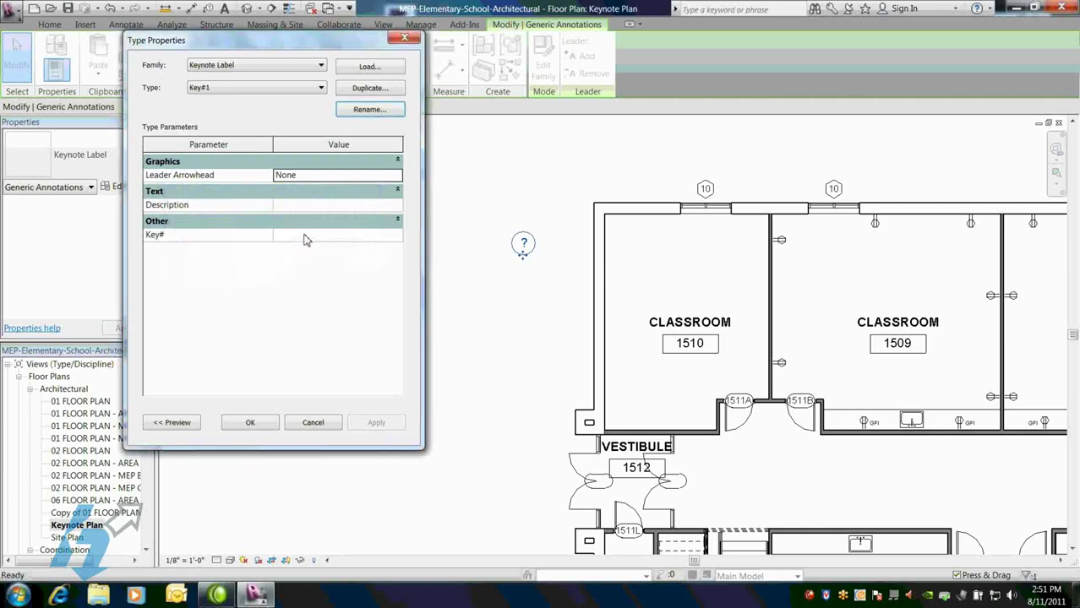
# Step: Set the Key# value of type Key#1 to 1 and apply it
pyautogui.click(306, 237)
pyautogui.write('1')
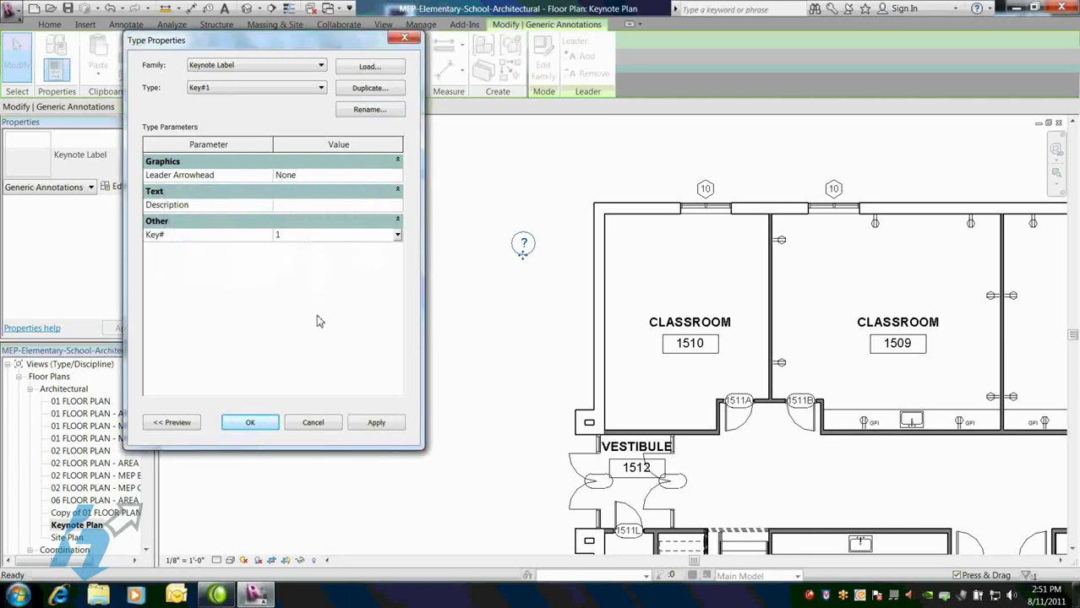
pyautogui.click(375, 425)
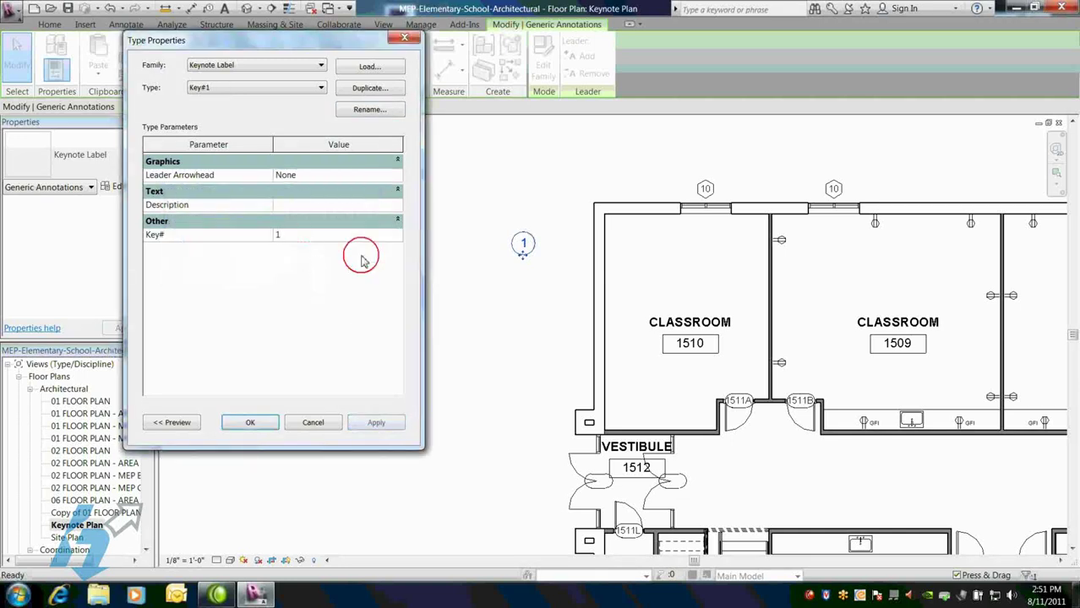
# Step: Duplicate the Key#1 type as Key#2, set its Key# value to 2, and accept the type properties
pyautogui.click(369, 88)
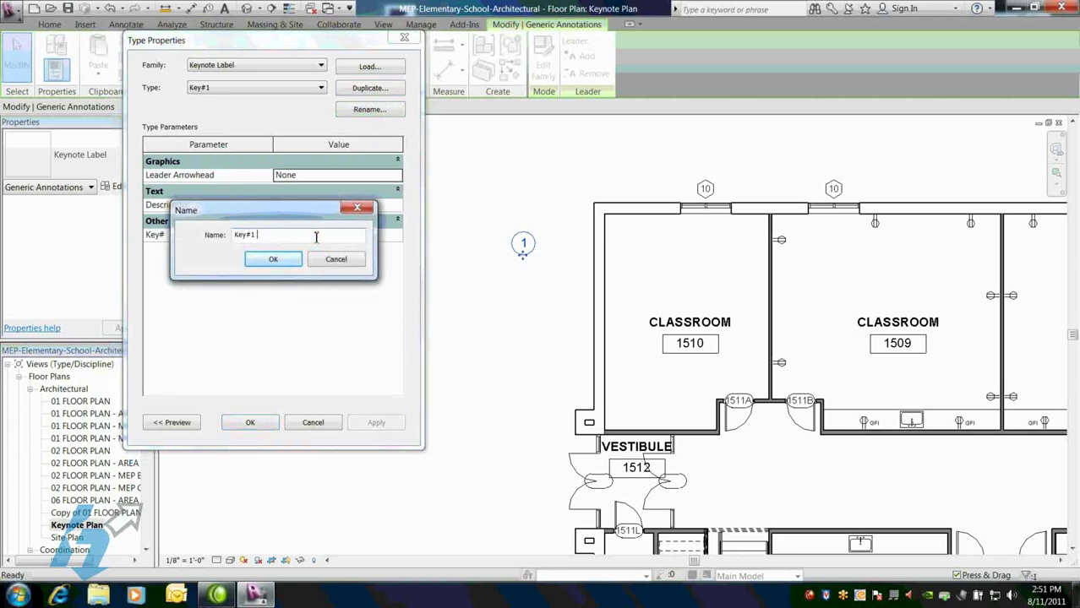
pyautogui.click(279, 259)
pyautogui.click(290, 234)
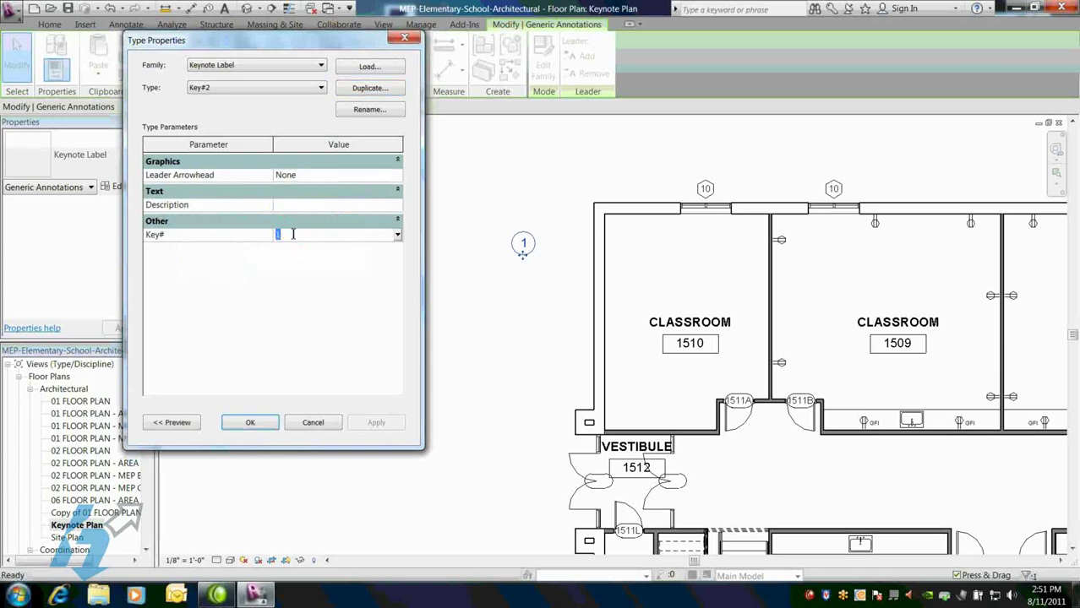
pyautogui.click(250, 422)
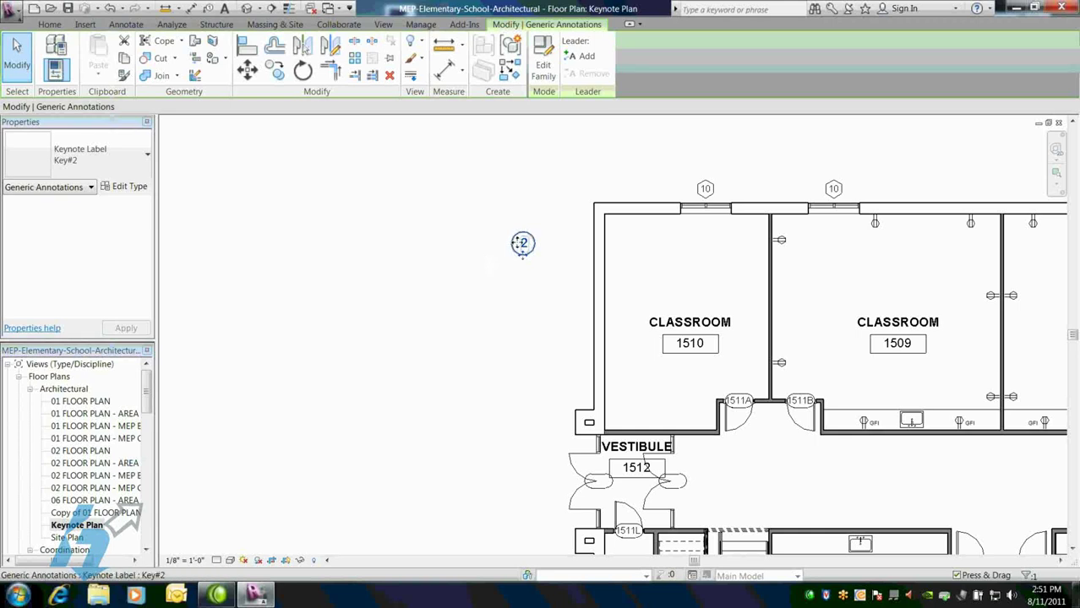
# Step: Copy the keynote label to make one directly below it and two above the exterior wall of the classrooms
pyautogui.moveTo(523, 255); pyautogui.dragTo(733, 168)
pyautogui.click(541, 234)
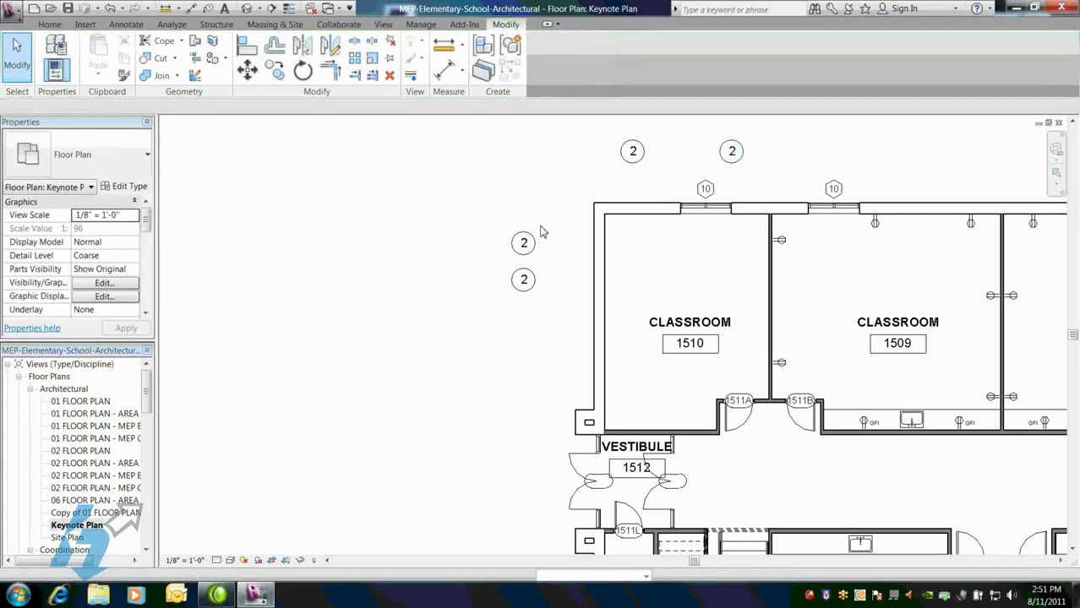
# Step: Change the original label beside Classroom 1510 and the first label above the exterior wall to type Key#1
pyautogui.click(530, 241)
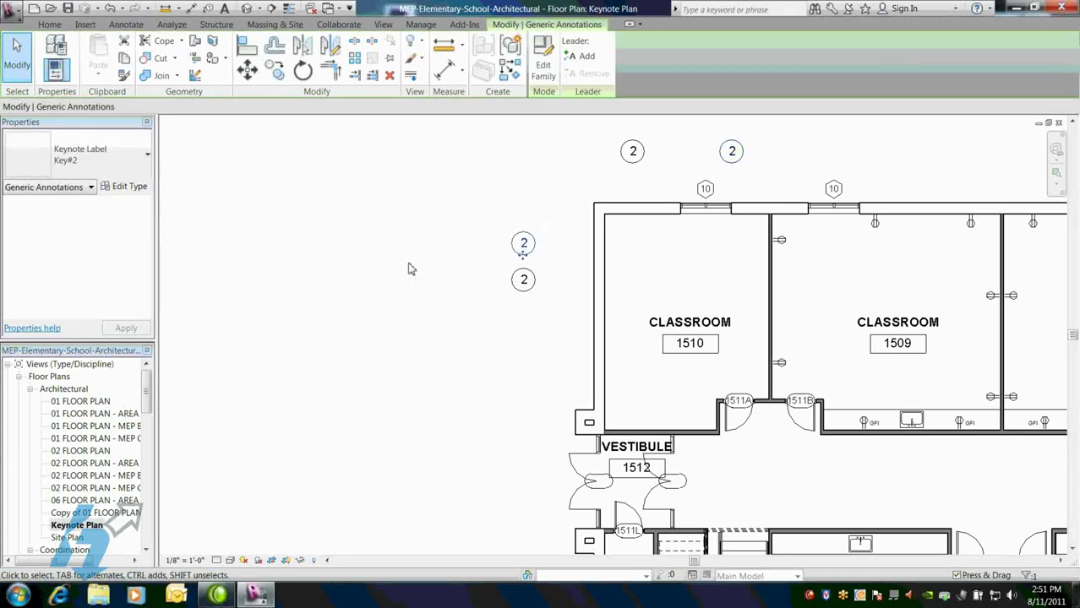
pyautogui.click(116, 156)
pyautogui.click(106, 206)
pyautogui.click(540, 186)
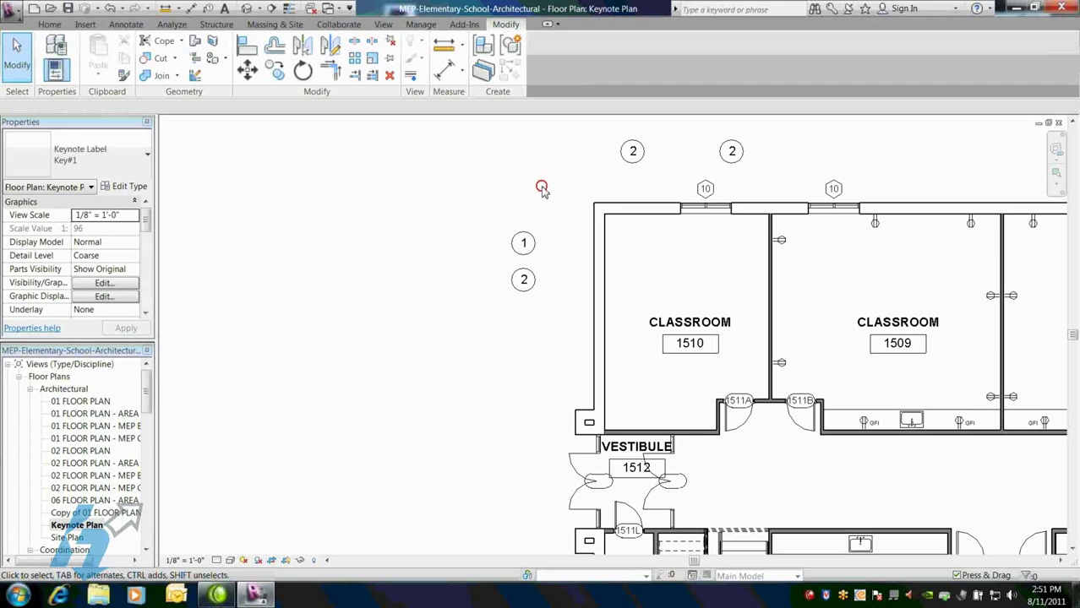
pyautogui.click(634, 157)
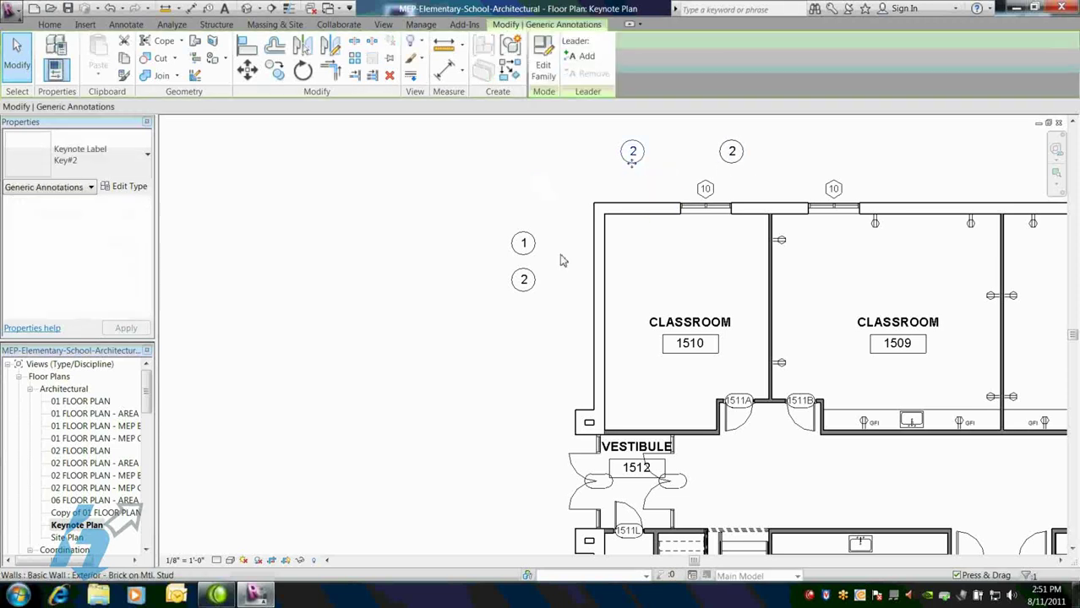
pyautogui.click(126, 155)
pyautogui.click(105, 206)
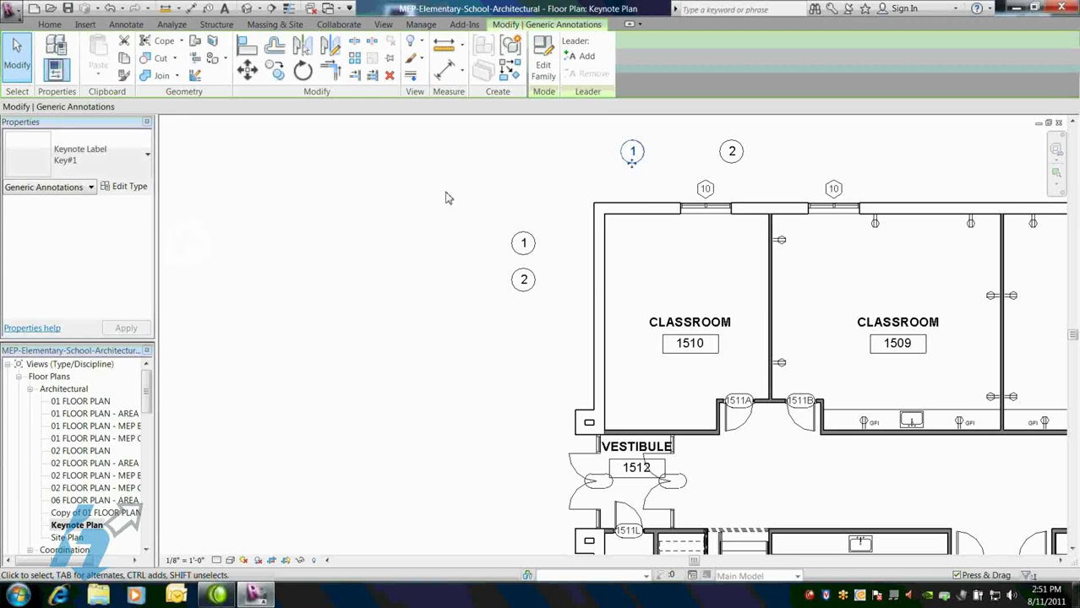
# Step: Add a leader to each of the four keynote labels
pyautogui.click(536, 272)
pyautogui.click(533, 249)
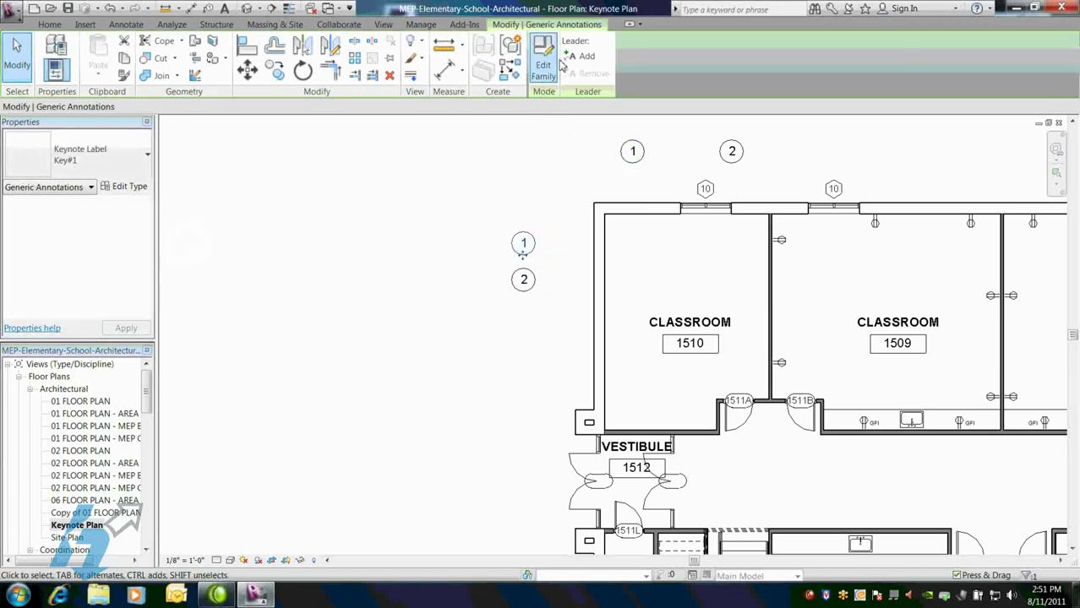
pyautogui.click(583, 56)
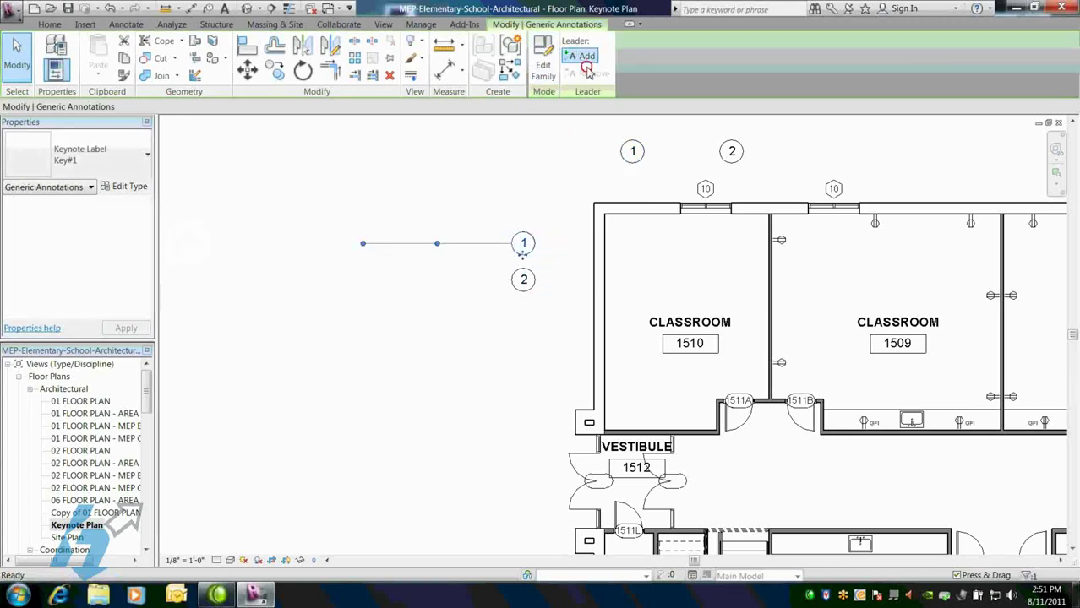
pyautogui.click(631, 153)
pyautogui.click(583, 55)
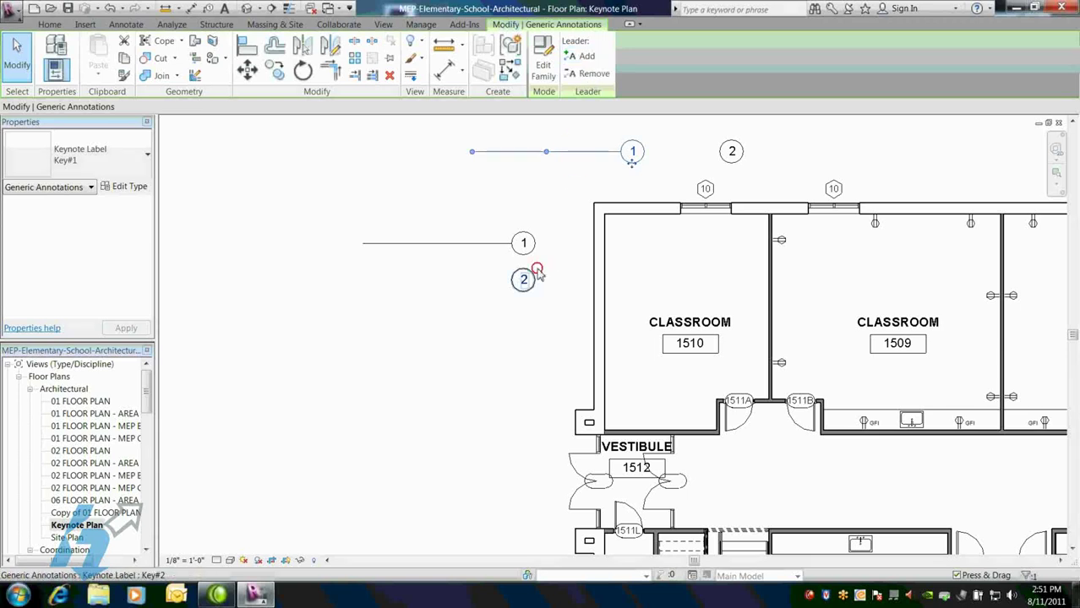
pyautogui.click(529, 276)
pyautogui.click(583, 56)
pyautogui.click(724, 153)
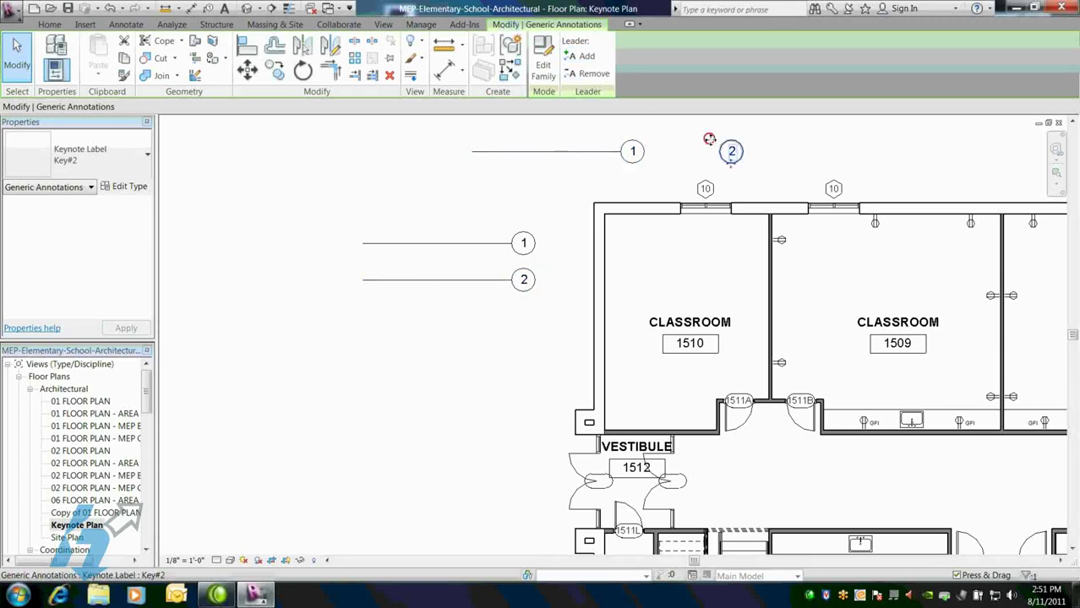
pyautogui.click(582, 55)
# Step: Reshape the leaders above the classrooms so key 2 points to the wall between the classrooms and key 1 to the exterior wall
pyautogui.moveTo(645, 151); pyautogui.dragTo(801, 152)
pyautogui.moveTo(571, 153); pyautogui.dragTo(776, 235)
pyautogui.click(634, 156)
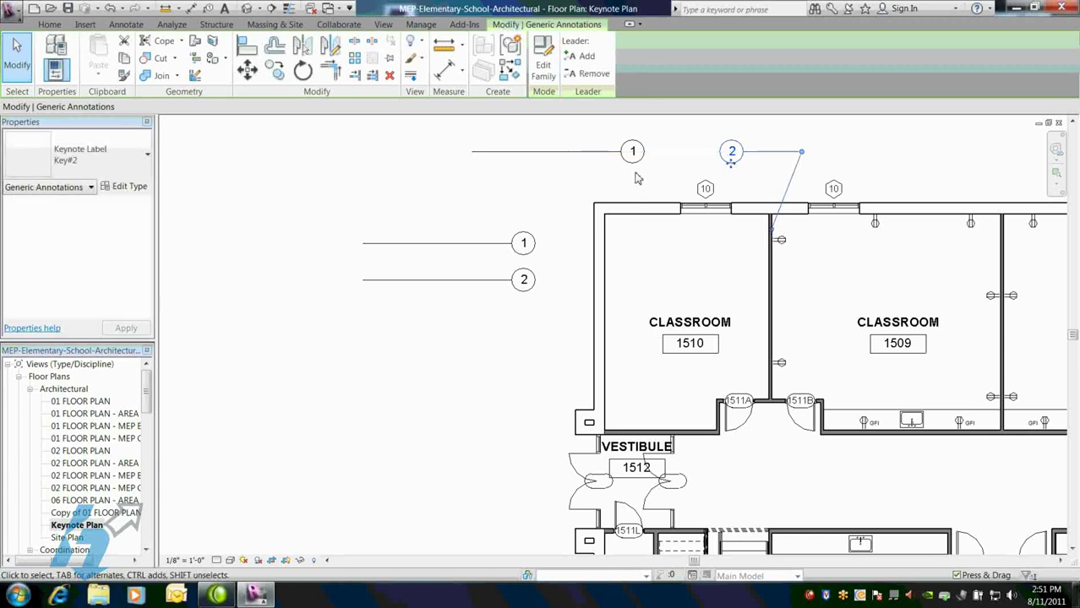
pyautogui.click(579, 153)
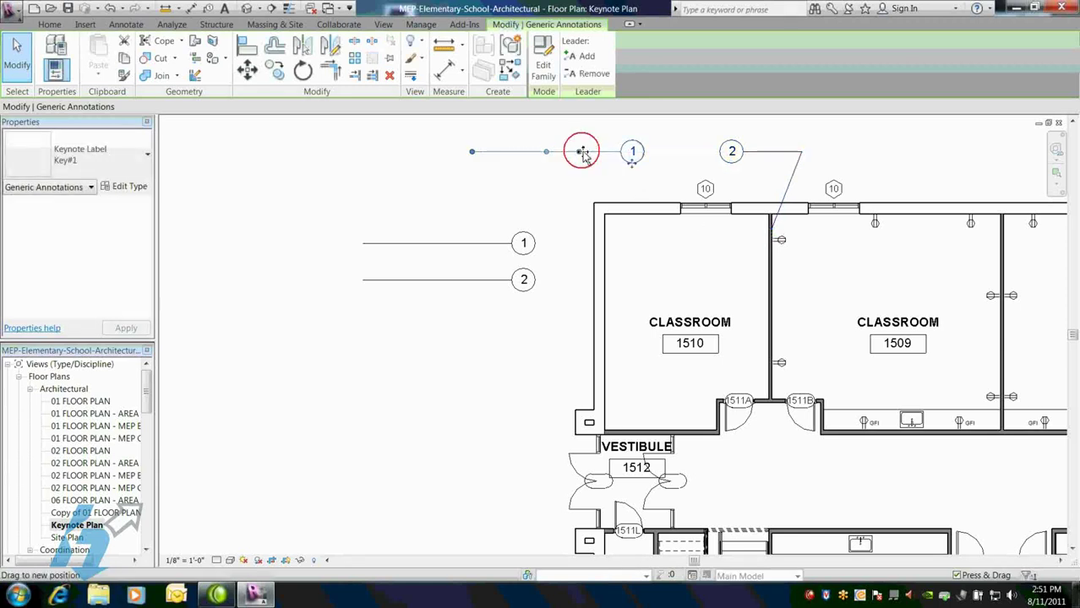
pyautogui.moveTo(473, 155); pyautogui.dragTo(599, 152)
pyautogui.click(506, 206)
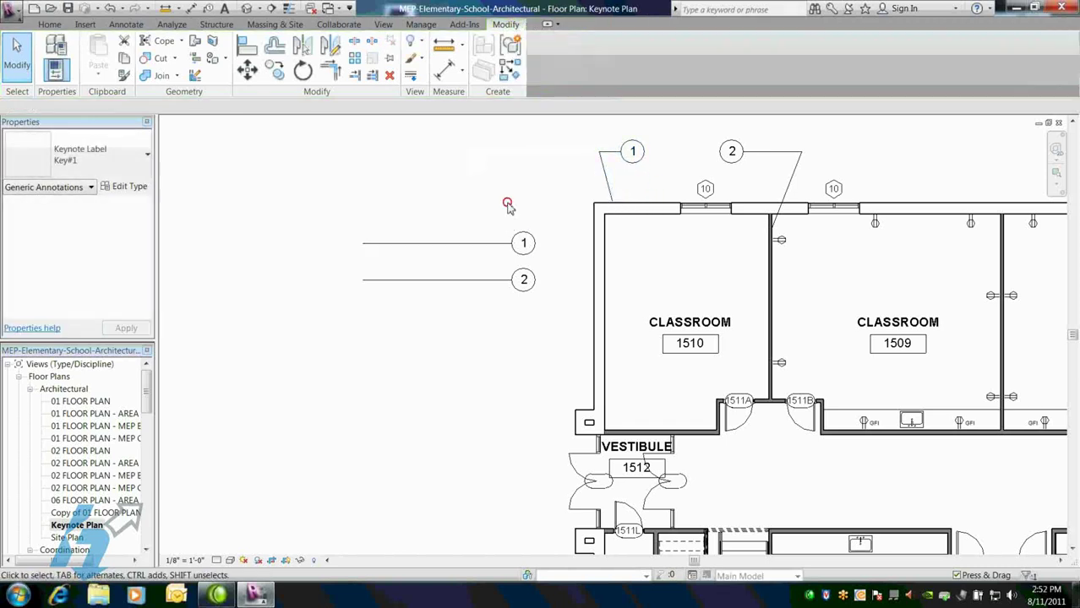
# Step: Reshape the leaders beside Classroom 1510 so key 1 points to the exterior side wall and key 2 to the wall above the vestibule
pyautogui.click(484, 244)
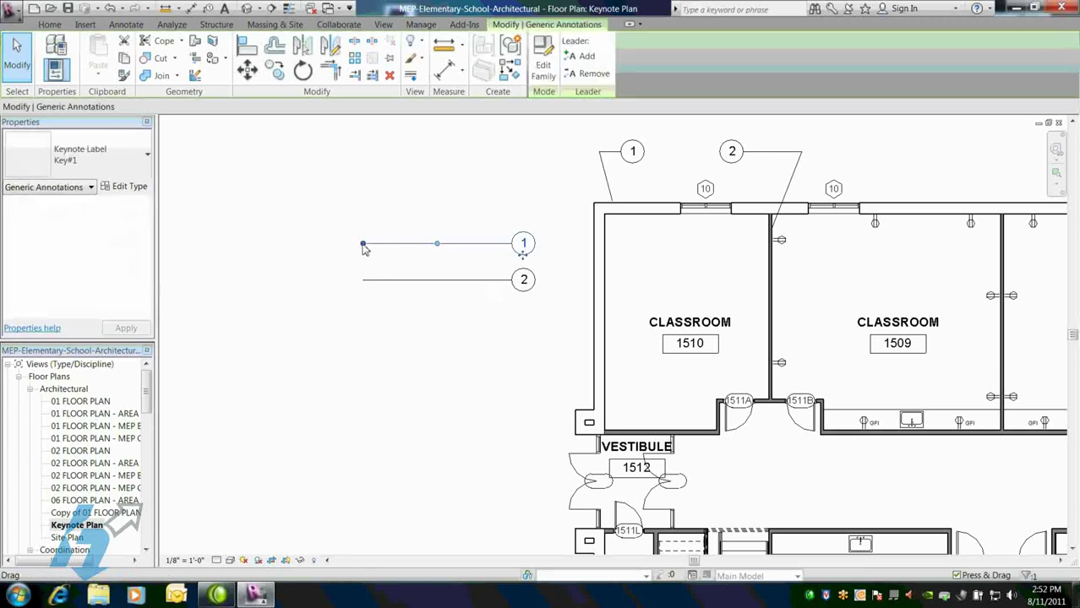
pyautogui.moveTo(361, 244); pyautogui.dragTo(554, 243)
pyautogui.click(495, 311)
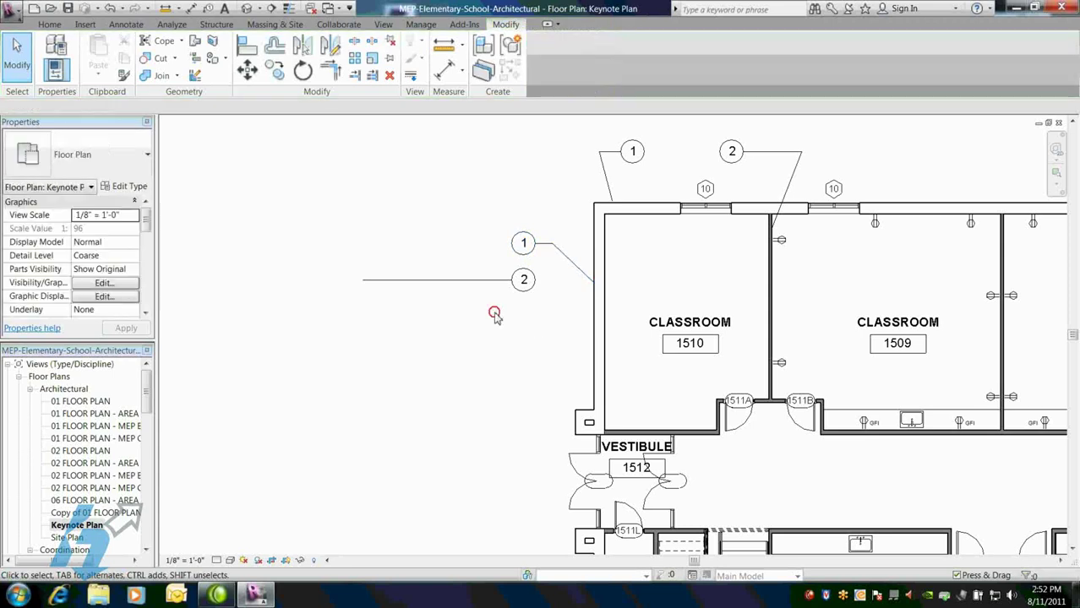
pyautogui.click(489, 280)
pyautogui.moveTo(363, 280); pyautogui.dragTo(552, 280)
pyautogui.moveTo(597, 329); pyautogui.dragTo(655, 431)
pyautogui.click(505, 342)
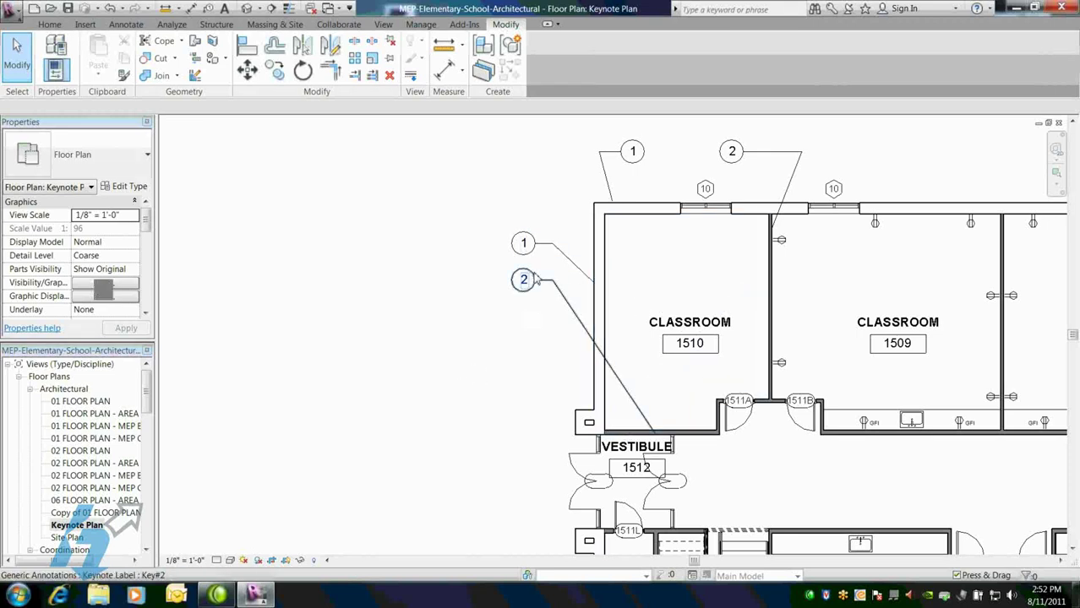
# Step: Review the type properties of the Key#1 label beside Classroom 1510, including its Description parameter, without changing them
pyautogui.click(526, 249)
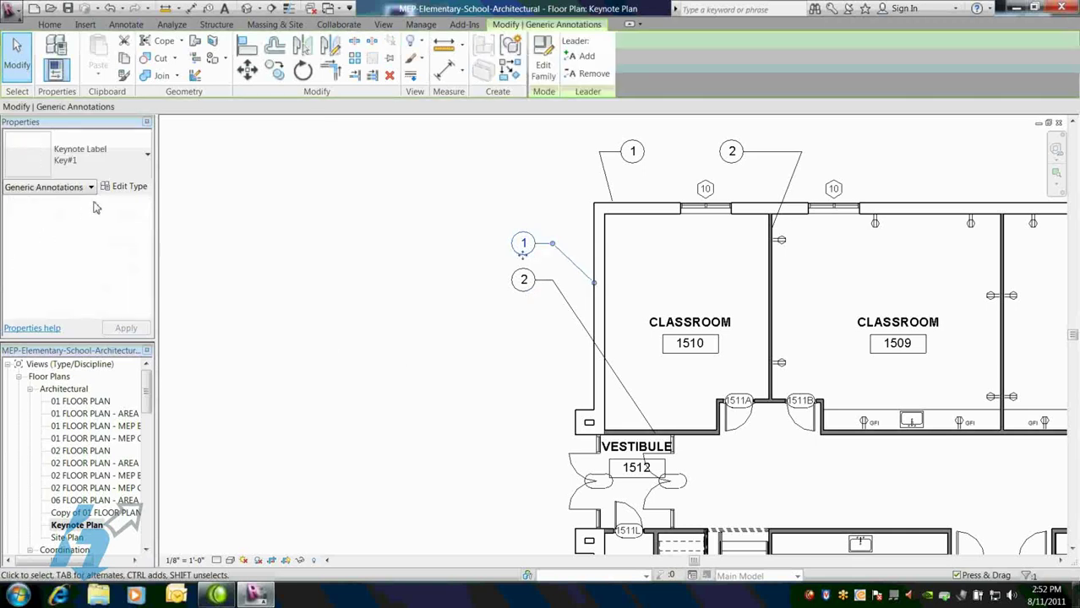
pyautogui.click(124, 187)
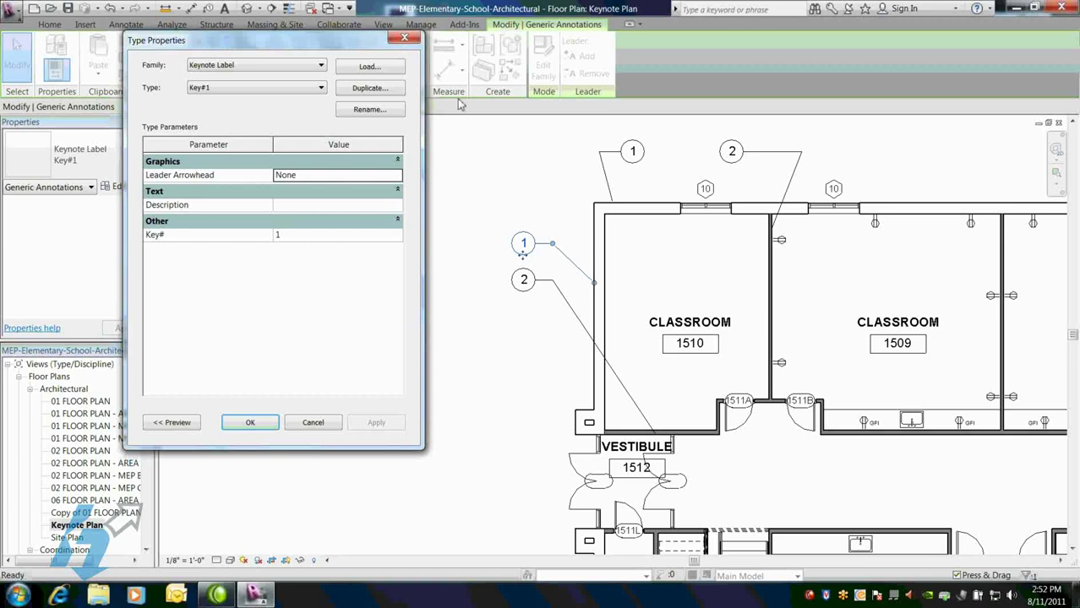
pyautogui.click(407, 39)
pyautogui.click(414, 157)
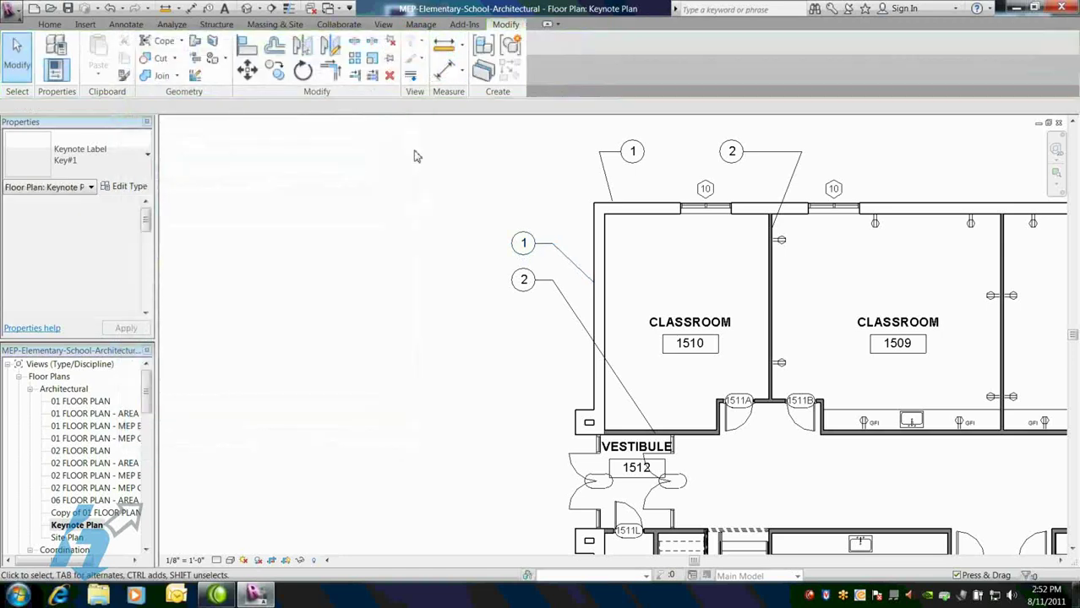
# Step: Create a drafting view named Keynote Text at a scale of 1 1/2" = 1'-0"
pyautogui.click(388, 25)
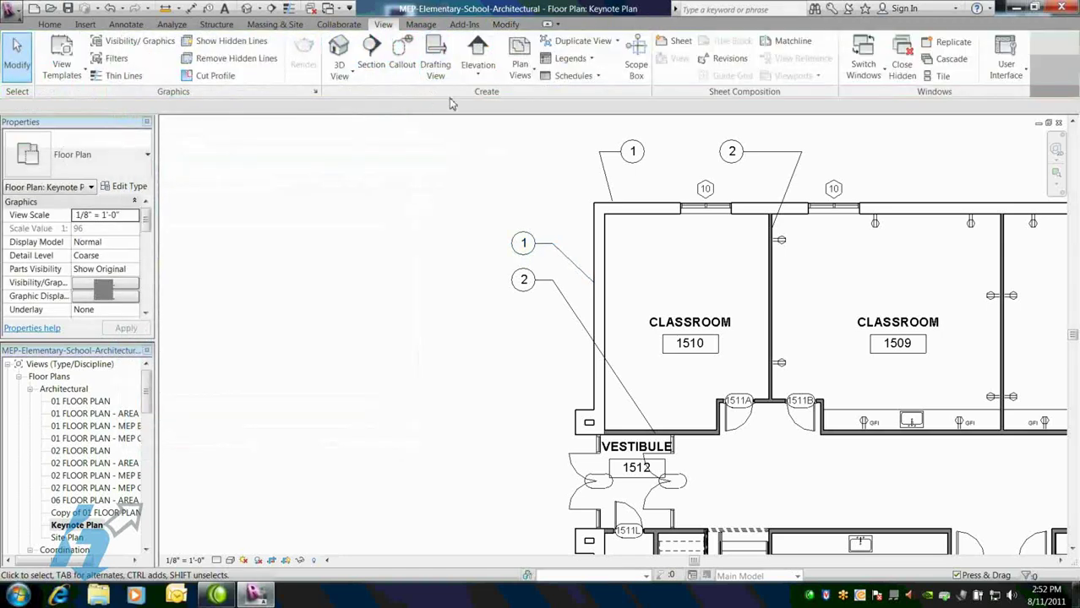
pyautogui.click(435, 64)
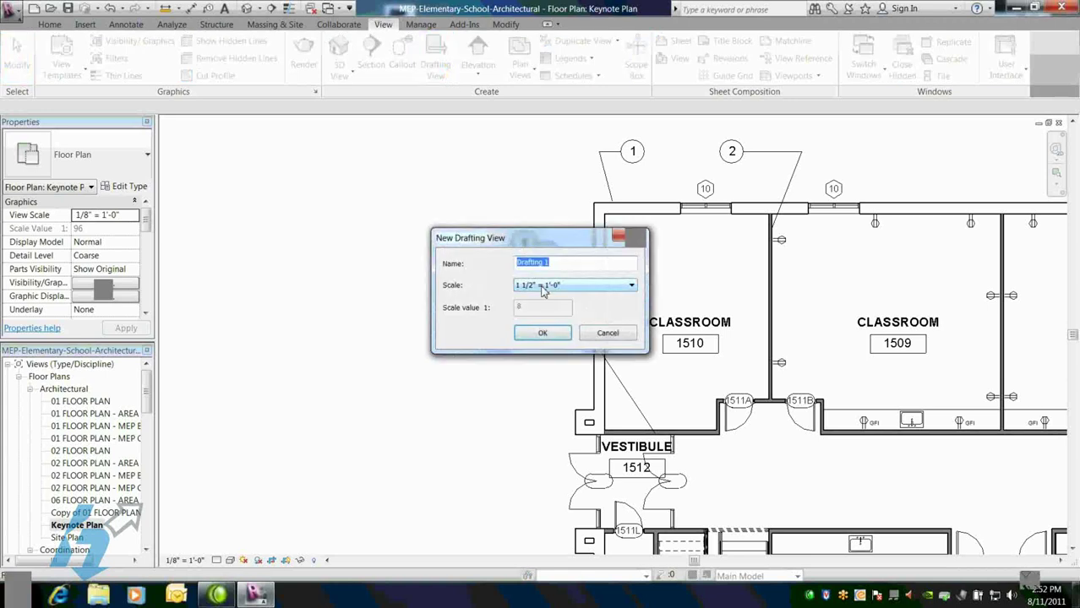
pyautogui.write('Keynote Text')
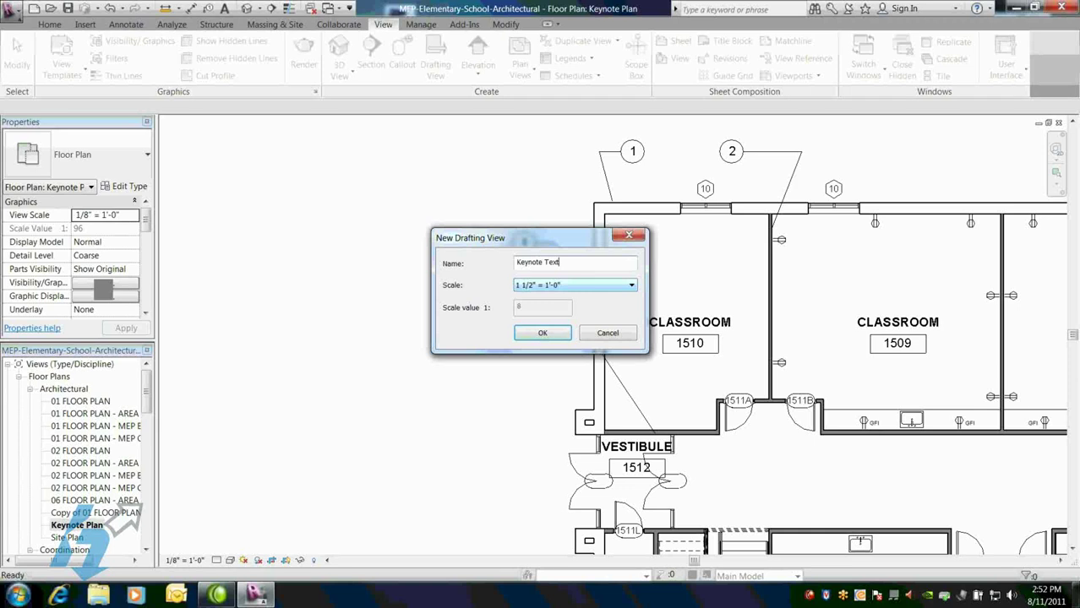
pyautogui.click(559, 334)
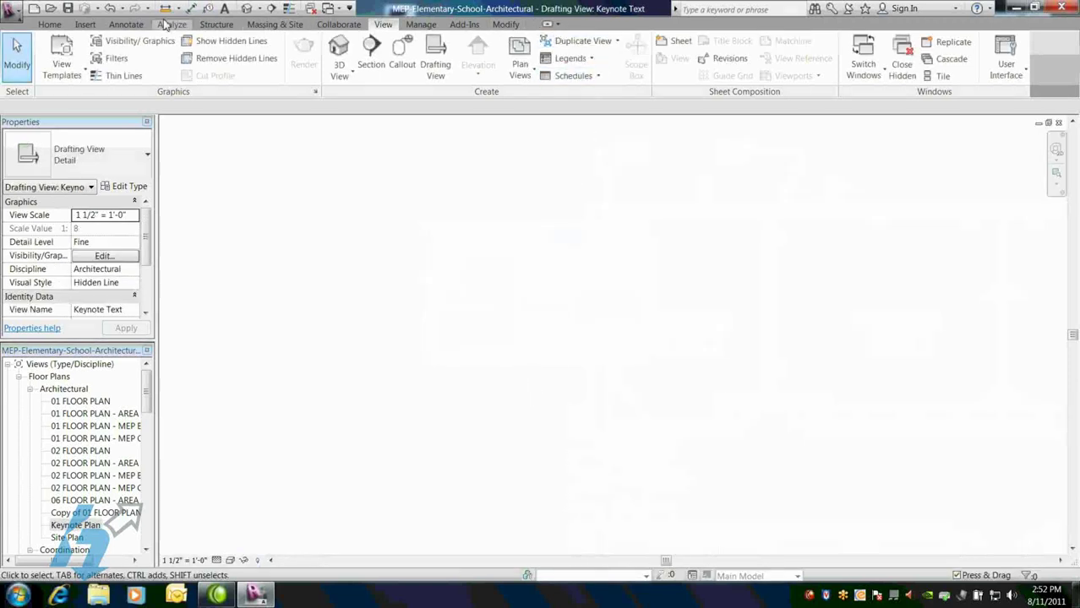
# Step: Place a 1/4" Arial text note in the drafting view reading "Description of Keynoting text that is long enough to make a paragraph."
pyautogui.click(126, 25)
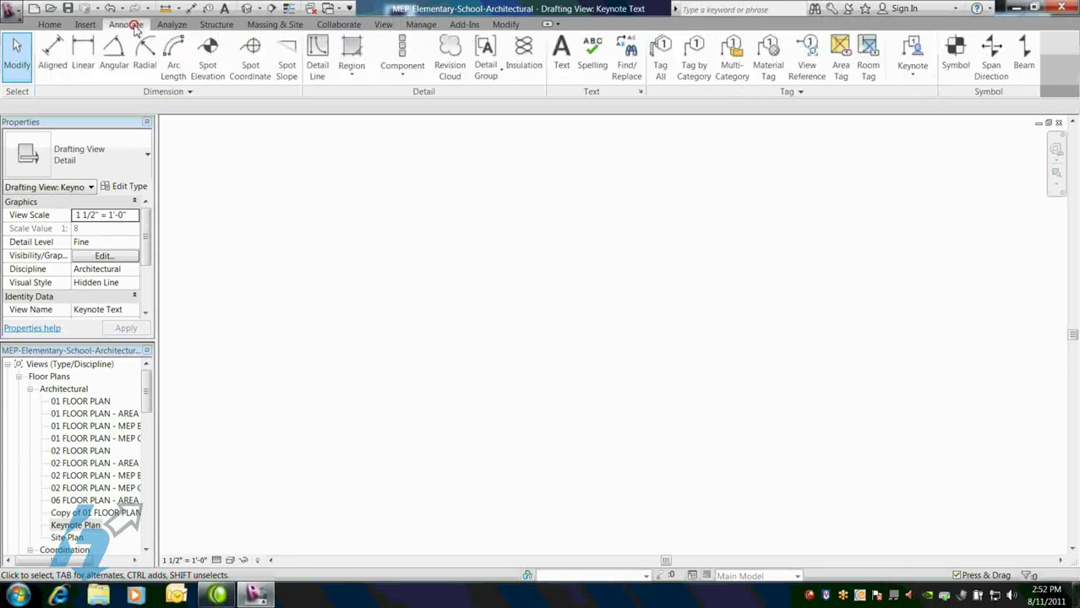
pyautogui.click(561, 55)
pyautogui.click(457, 313)
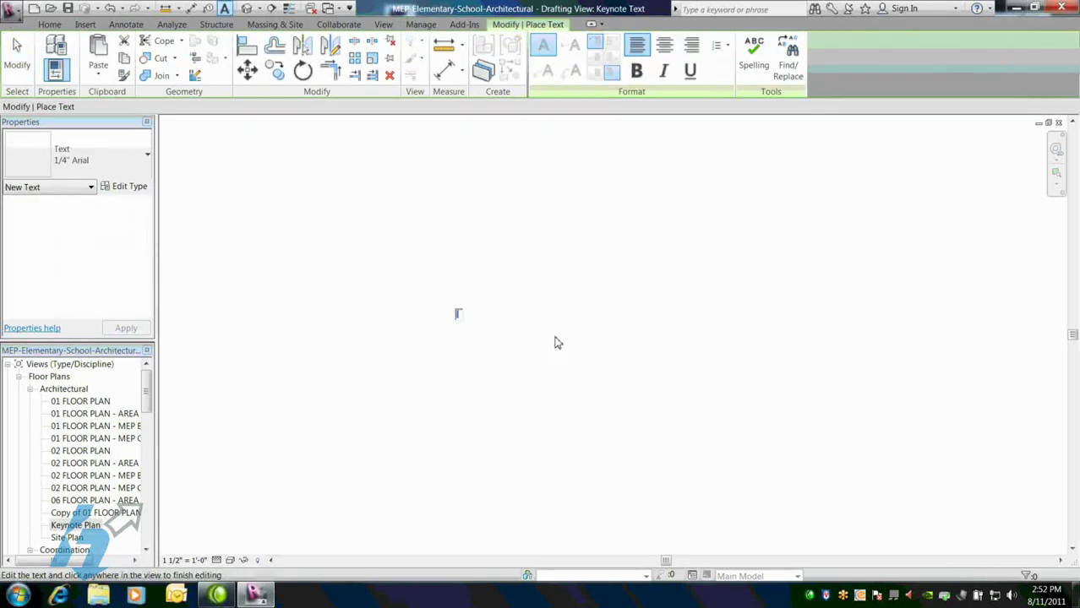
pyautogui.write('Des')
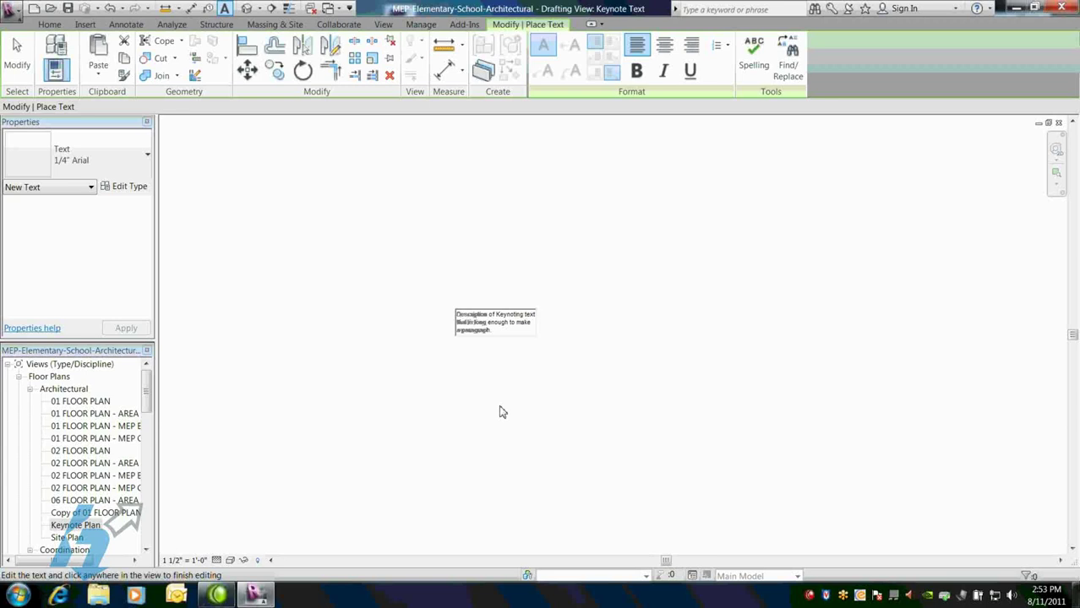
pyautogui.click(504, 389)
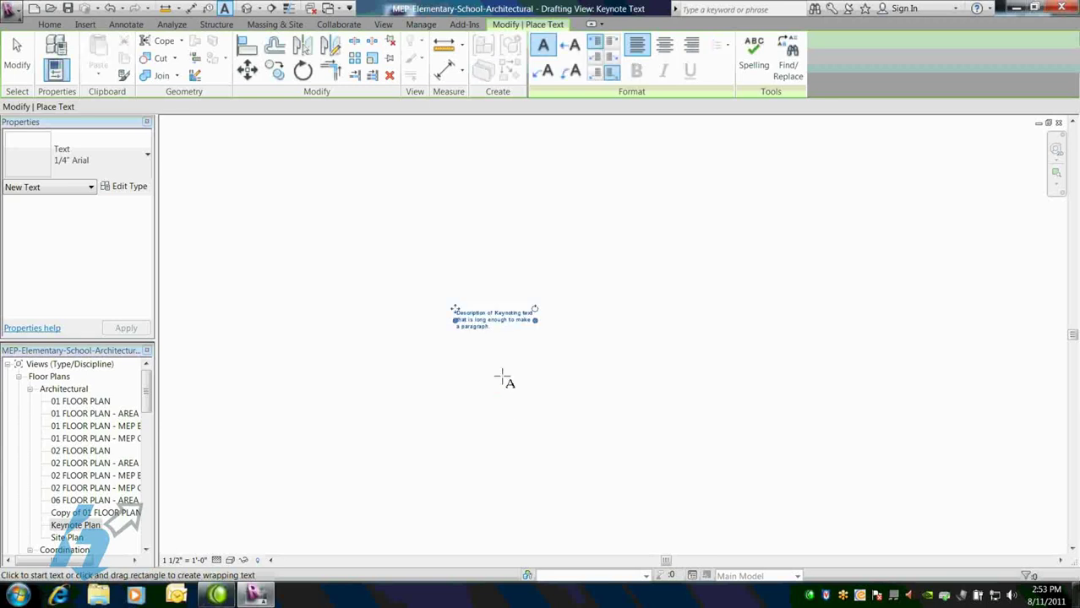
pyautogui.scroll(4, 490, 316)
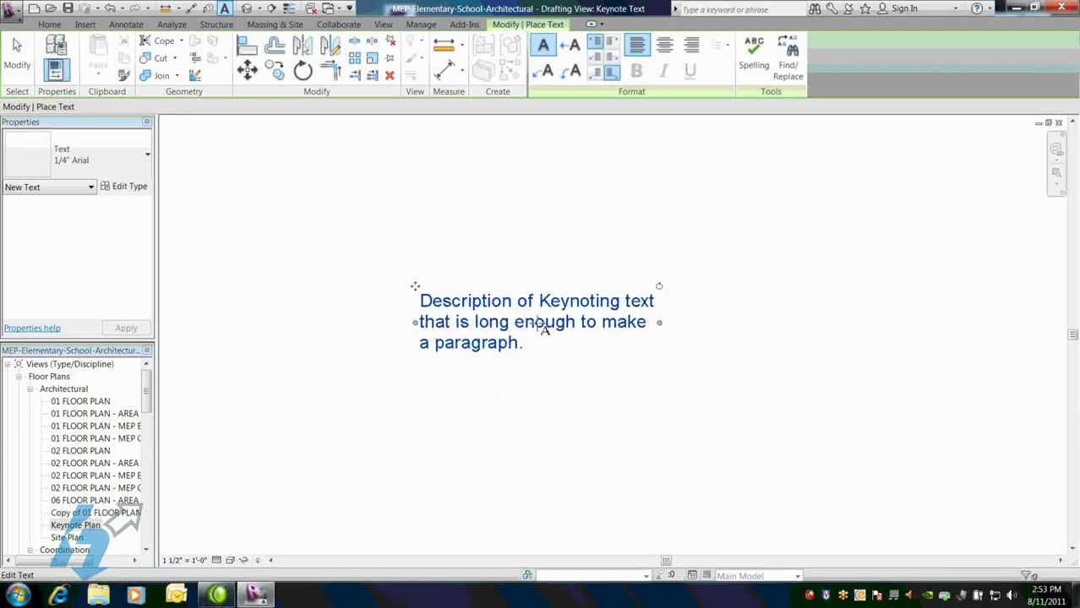
pyautogui.press('Escape')
pyautogui.press('Escape')
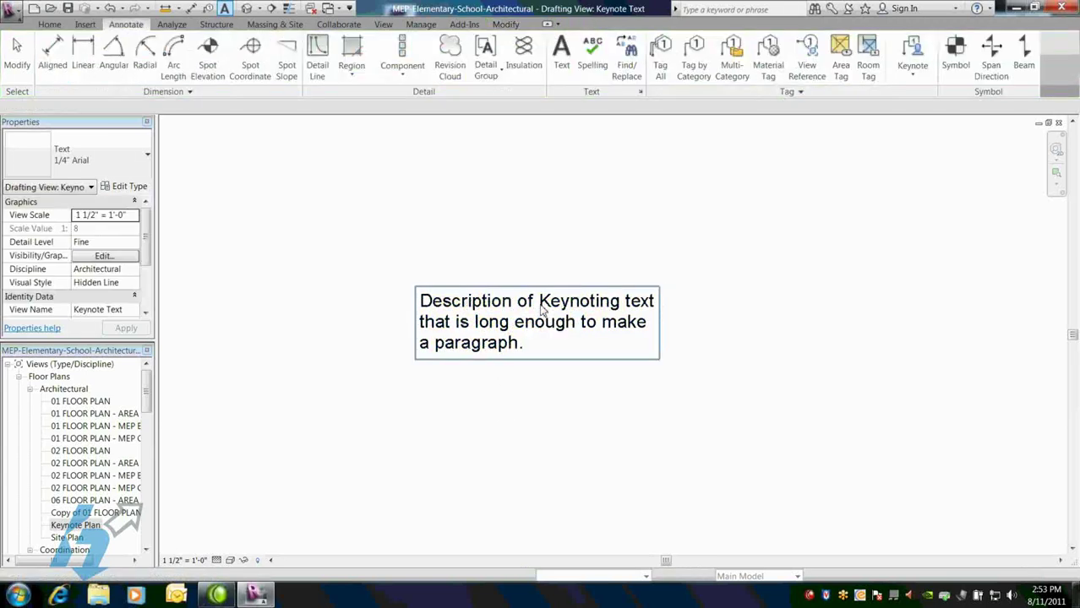
# Step: Insert "Exterior Wall" before "Keynoting" in the drafting view's text note
pyautogui.doubleClick(541, 302)
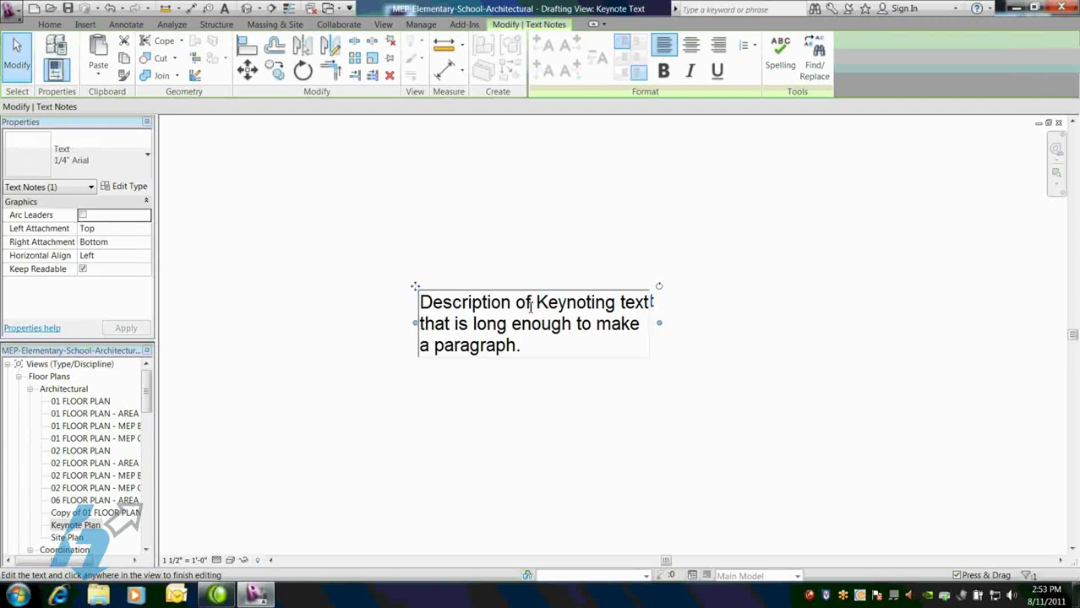
pyautogui.write('Exterio')
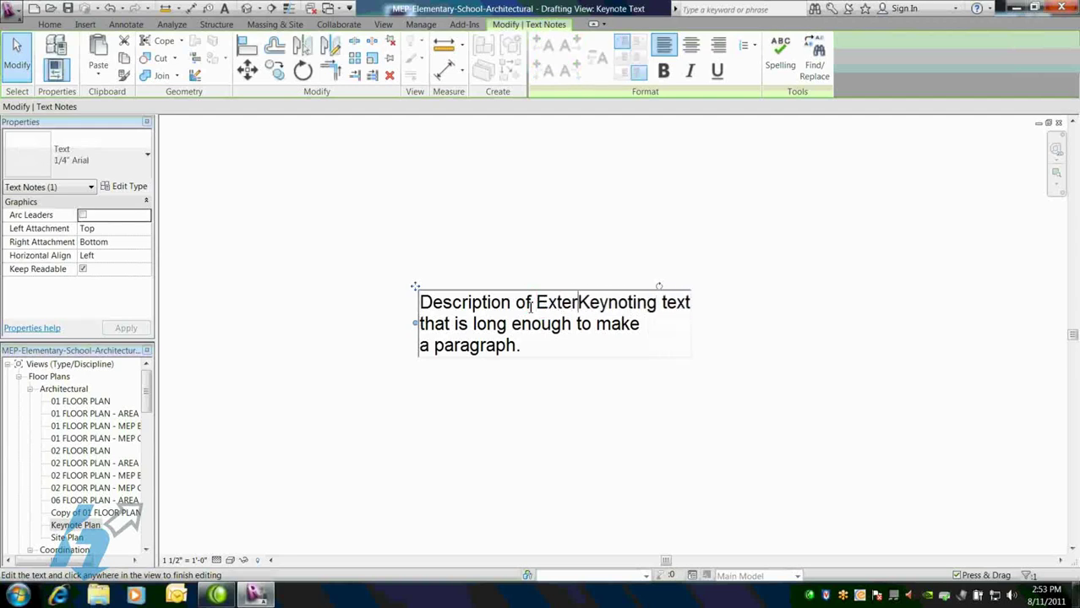
pyautogui.write('r Wall')
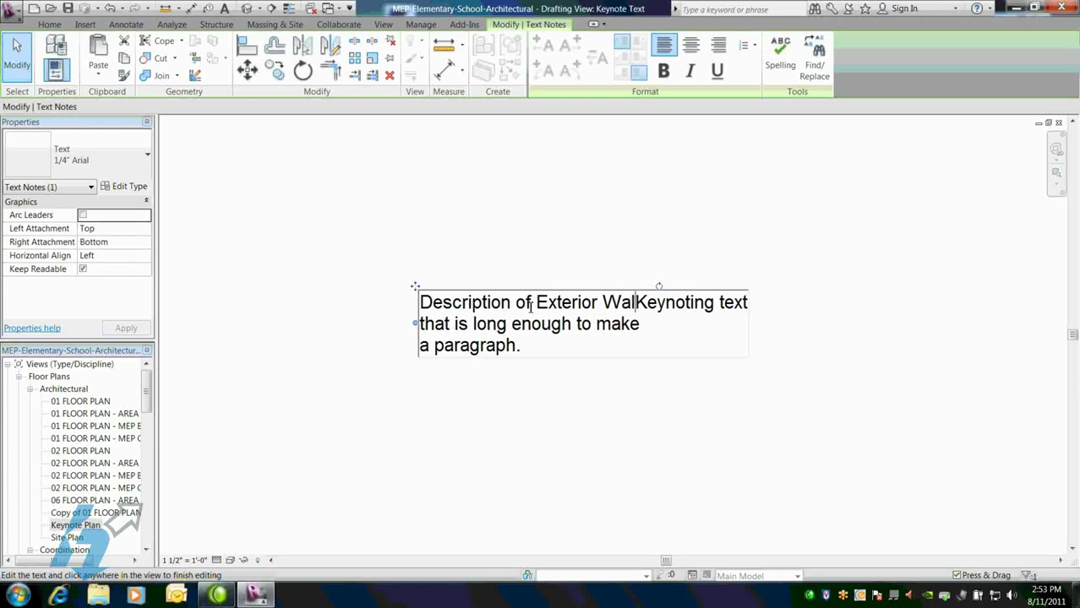
pyautogui.click(498, 431)
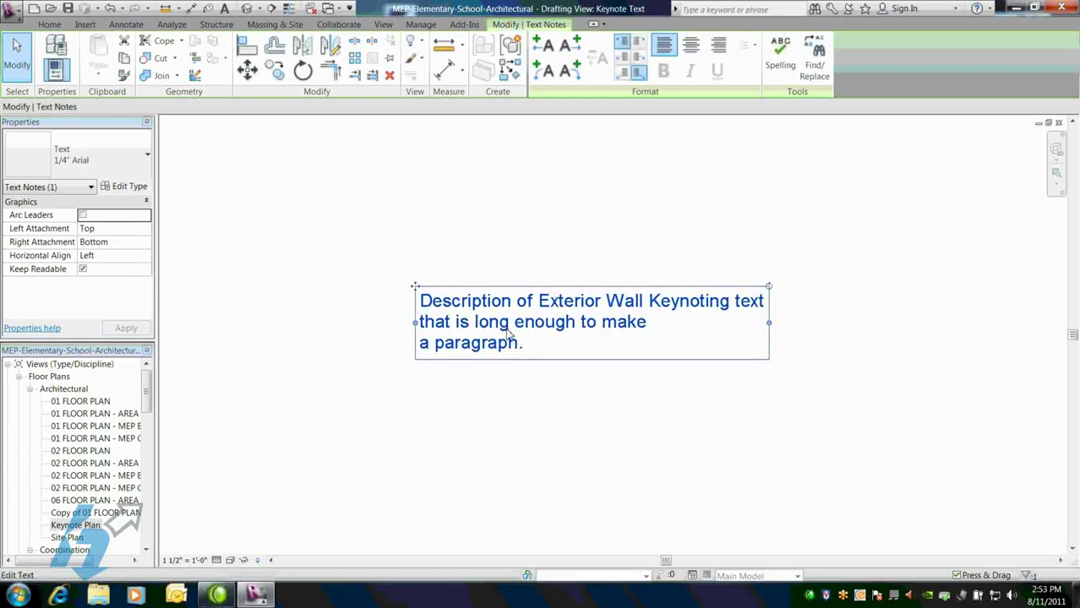
# Step: Copy the Exterior Wall text note directly below the original and change "Exterior" to "Interior" in the copy
pyautogui.moveTo(507, 343); pyautogui.dragTo(508, 439)
pyautogui.click(321, 285)
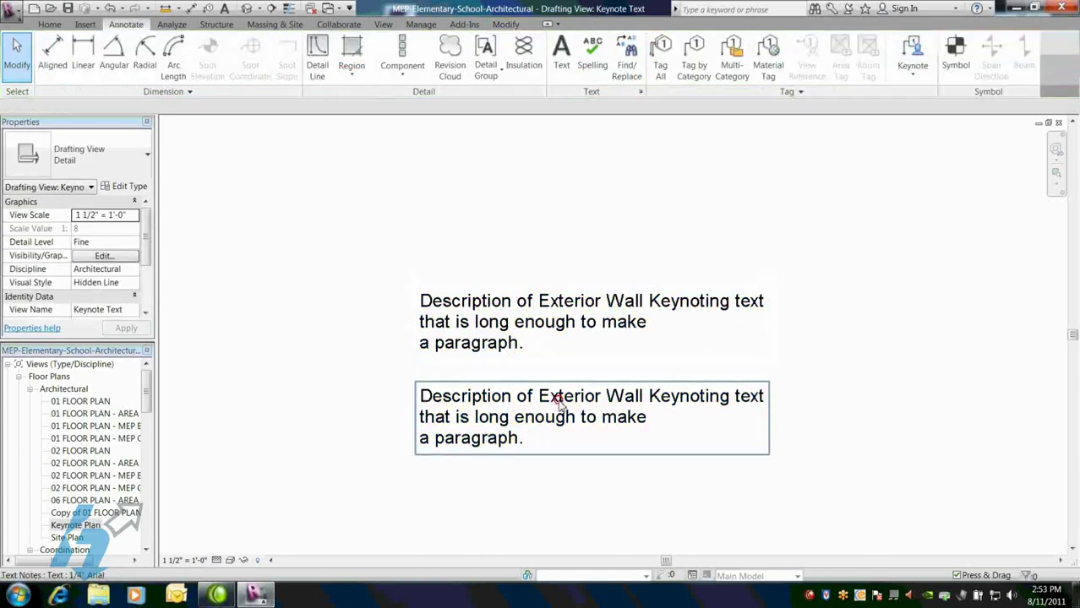
pyautogui.doubleClick(556, 398)
pyautogui.moveTo(557, 397); pyautogui.dragTo(537, 397)
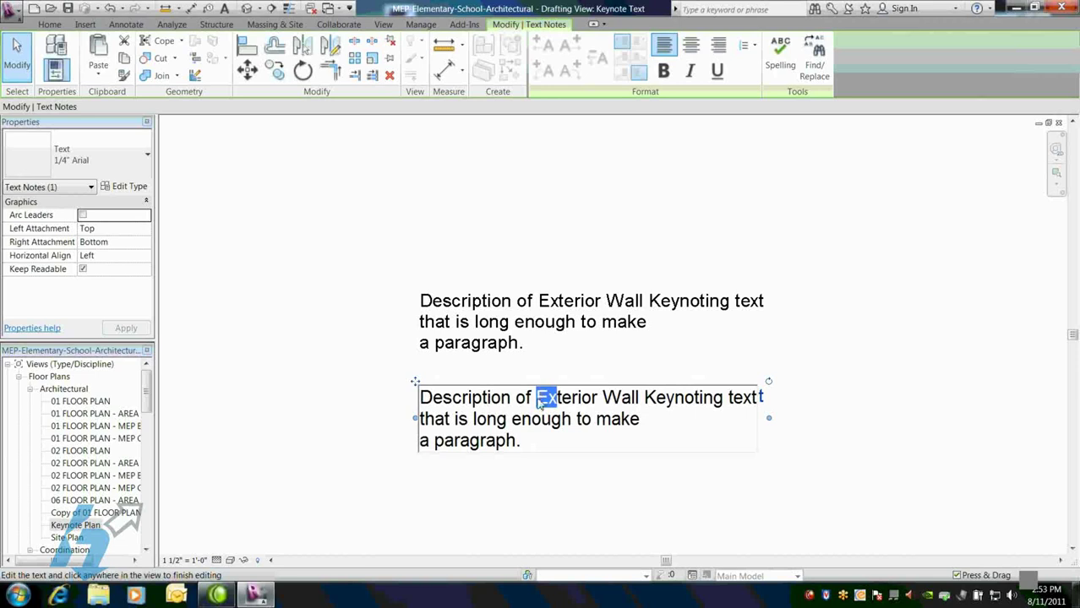
pyautogui.write('In')
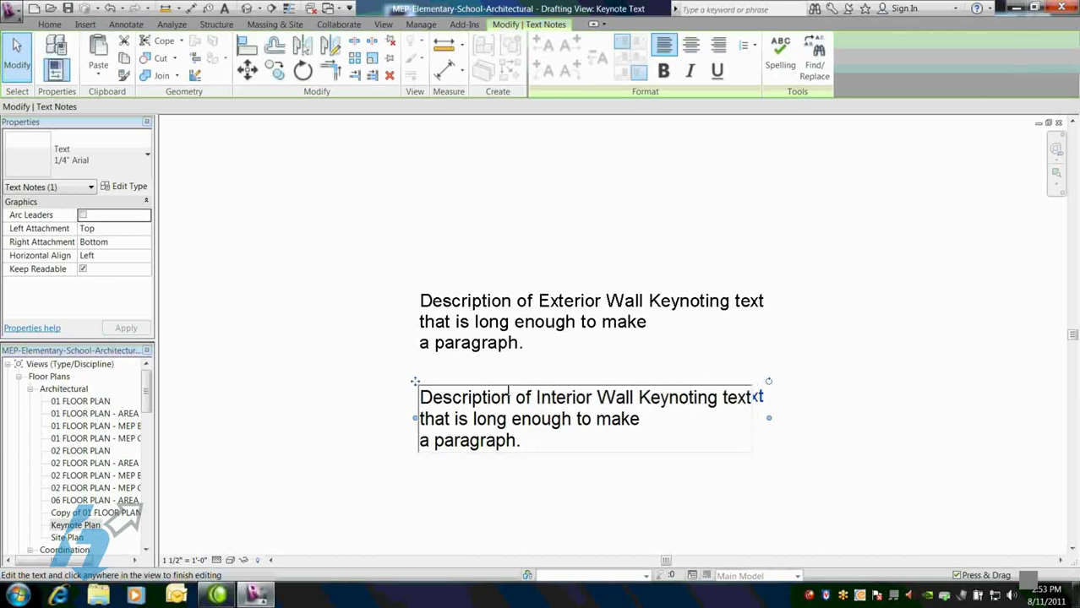
pyautogui.click(289, 332)
pyautogui.click(290, 337)
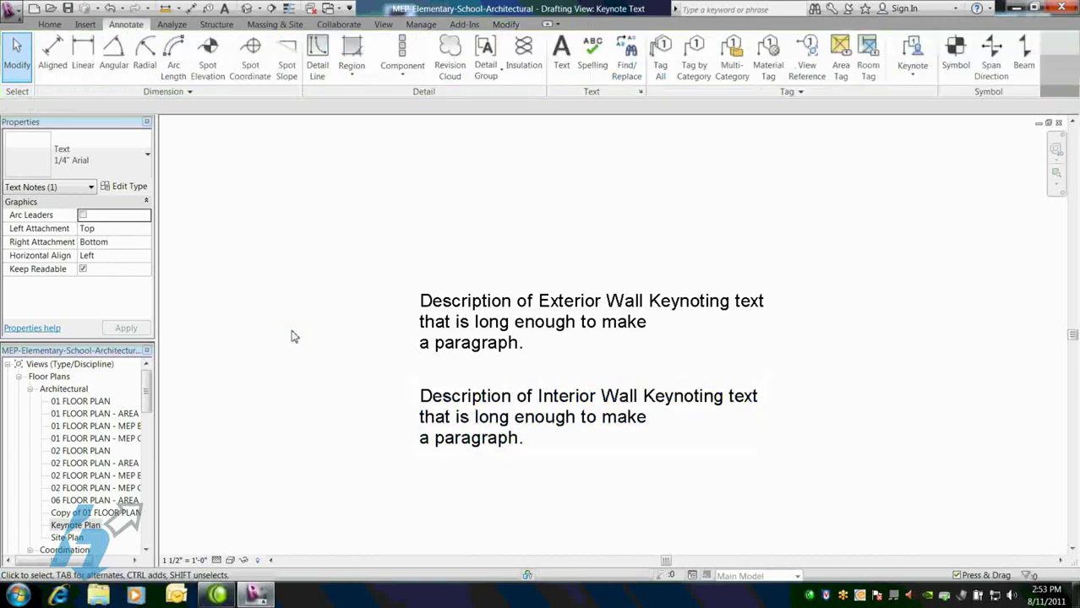
# Step: Copy the full Exterior Wall note text into the Description type parameter of the Key#1 label beside Classroom 1510 in the Keynote Plan
pyautogui.doubleClick(599, 326)
pyautogui.moveTo(524, 349); pyautogui.dragTo(356, 286)
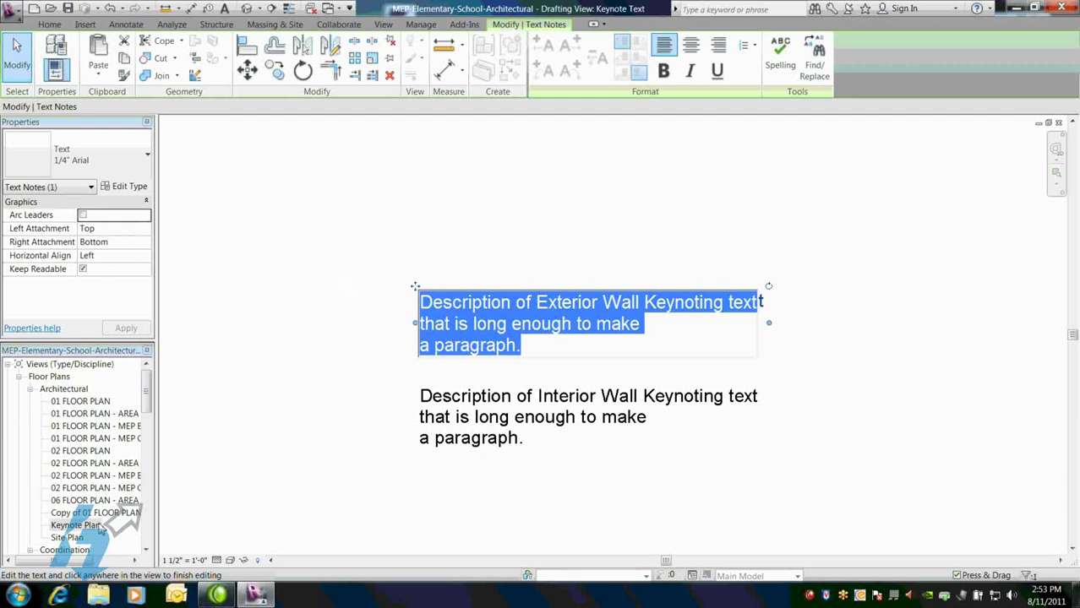
pyautogui.doubleClick(95, 525)
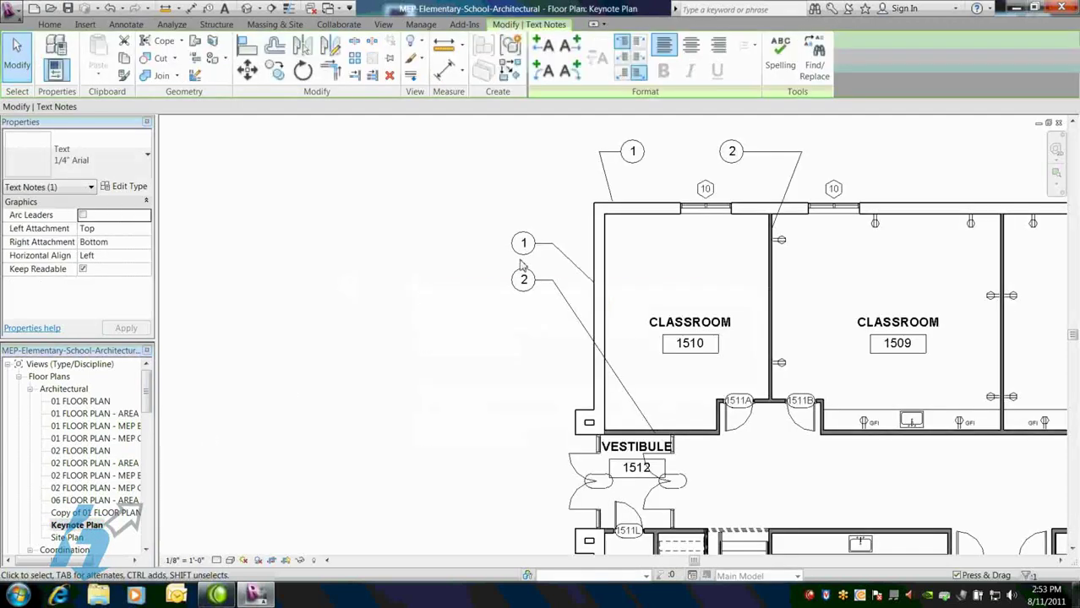
pyautogui.click(523, 248)
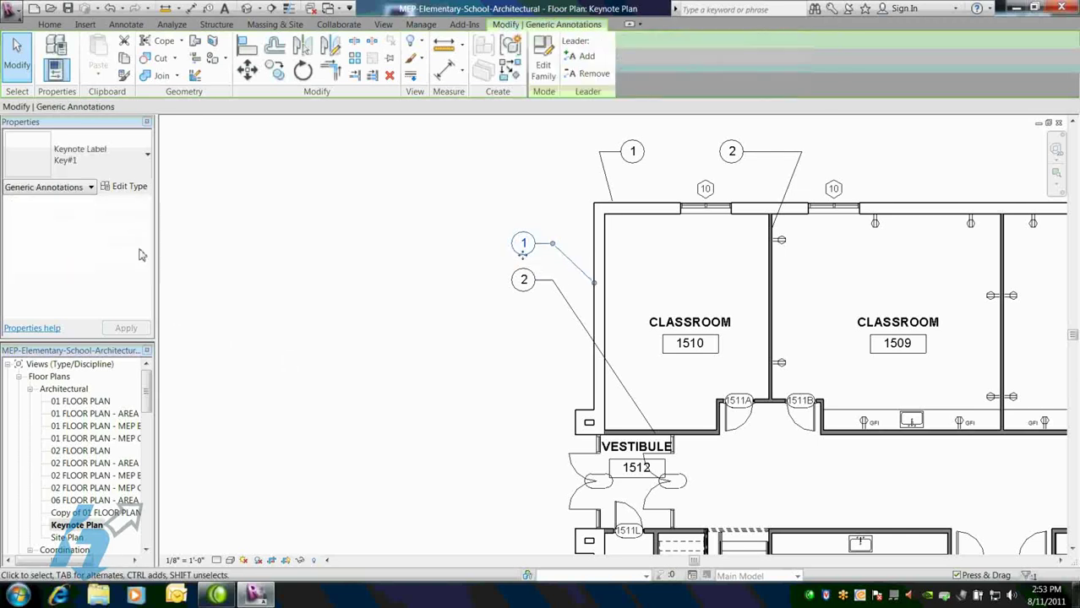
pyautogui.click(124, 188)
pyautogui.click(320, 205)
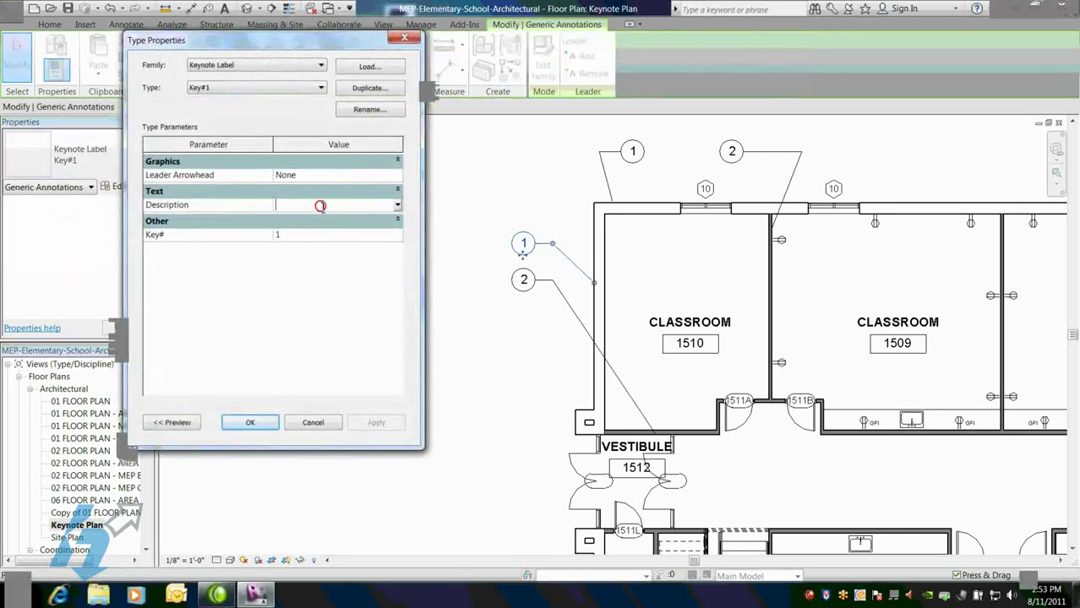
pyautogui.write('a paragraph.')
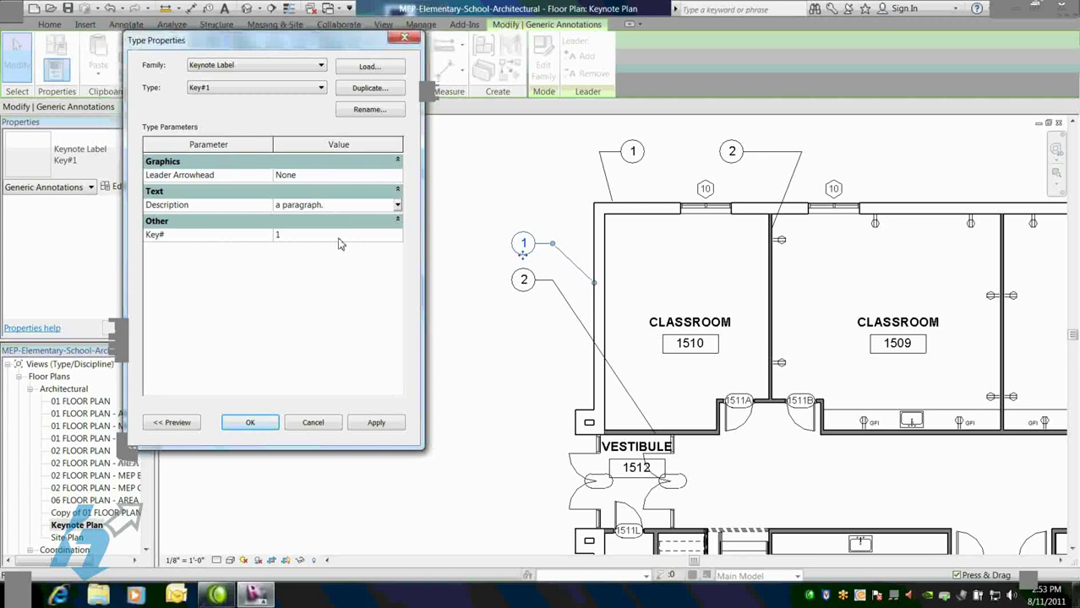
pyautogui.click(372, 424)
pyautogui.click(258, 427)
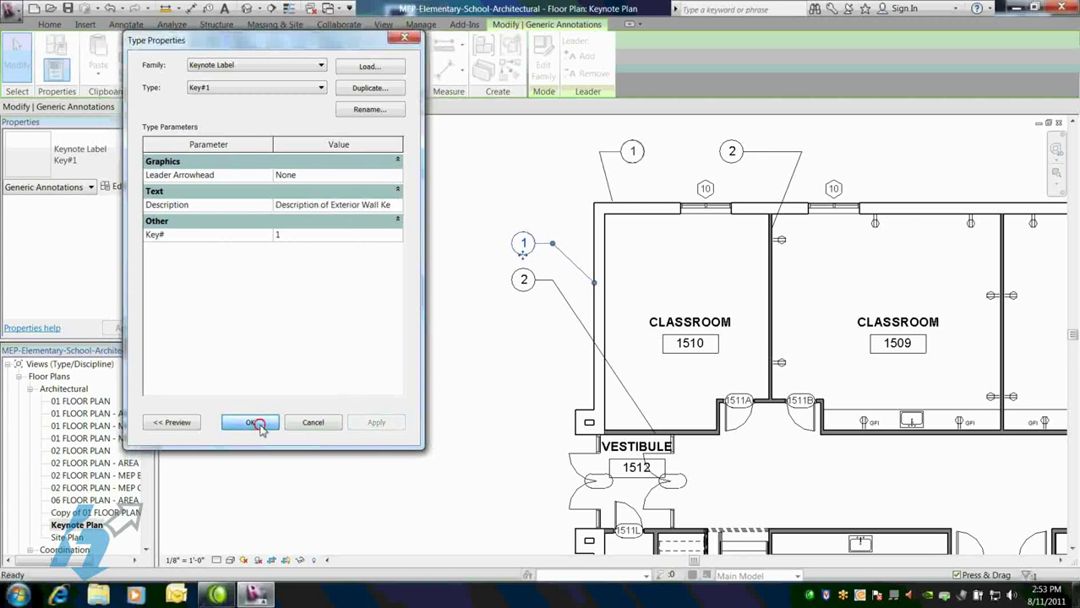
pyautogui.click(398, 364)
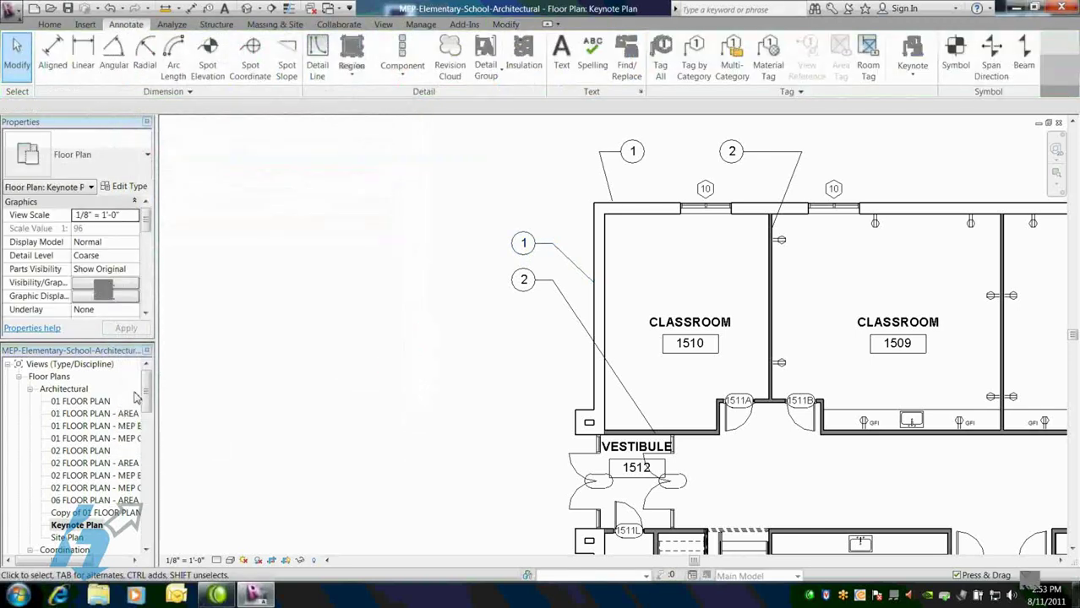
# Step: Reopen the Keynote Text drafting view and copy the full text of the Interior Wall note
pyautogui.moveTo(146, 389); pyautogui.dragTo(151, 514)
pyautogui.click(18, 476)
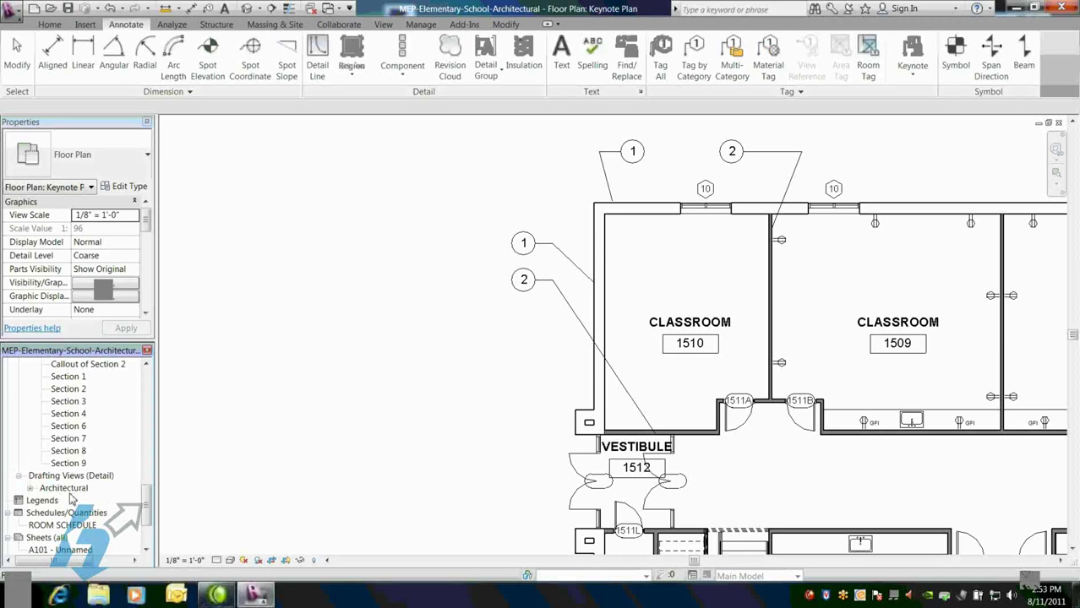
pyautogui.click(29, 489)
pyautogui.doubleClick(77, 501)
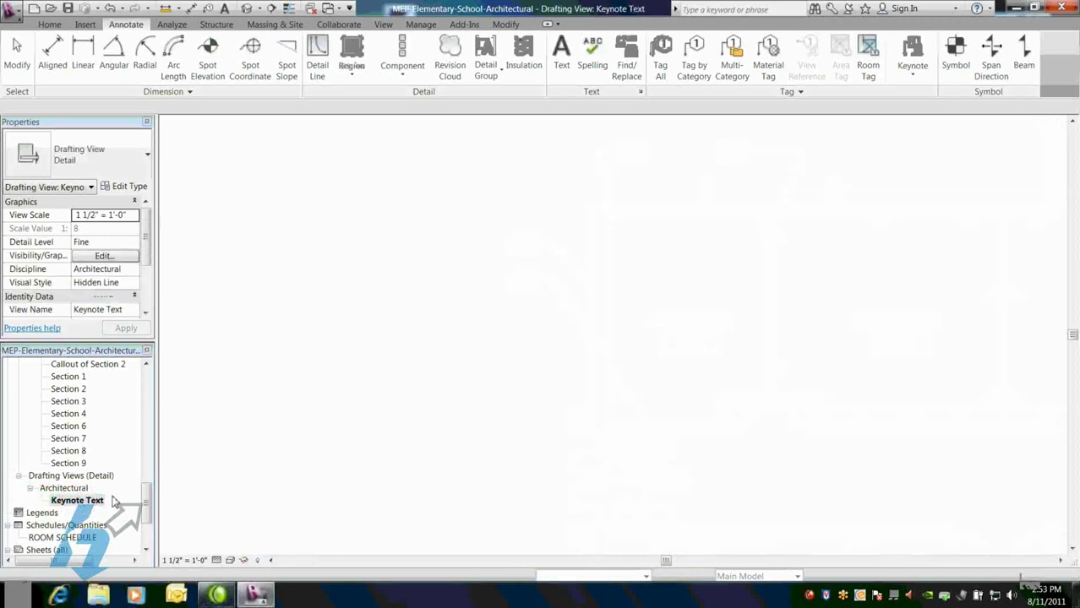
pyautogui.doubleClick(474, 434)
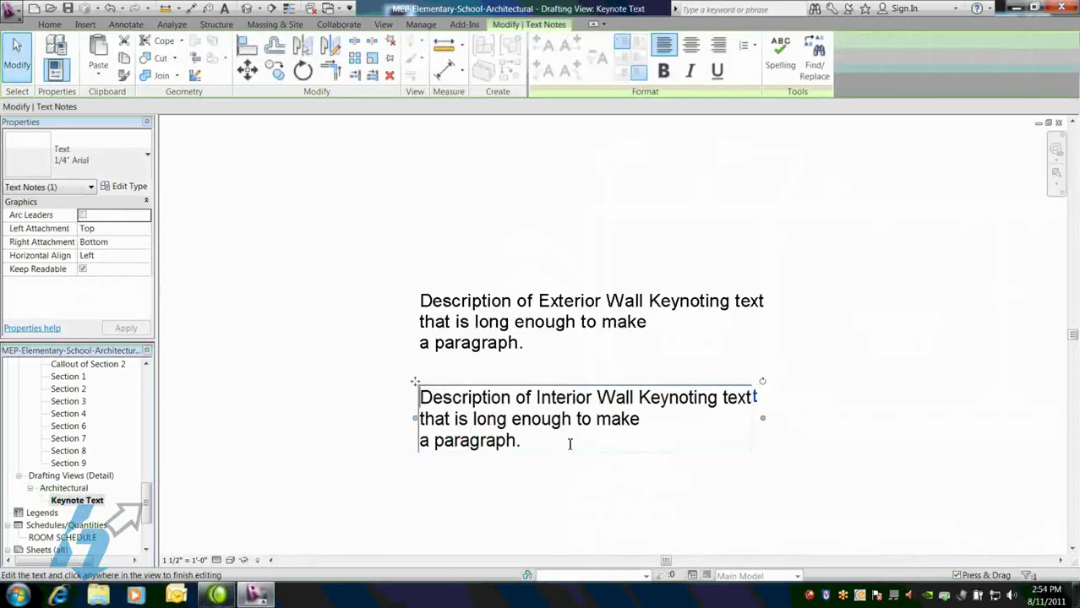
pyautogui.moveTo(568, 444); pyautogui.dragTo(380, 407)
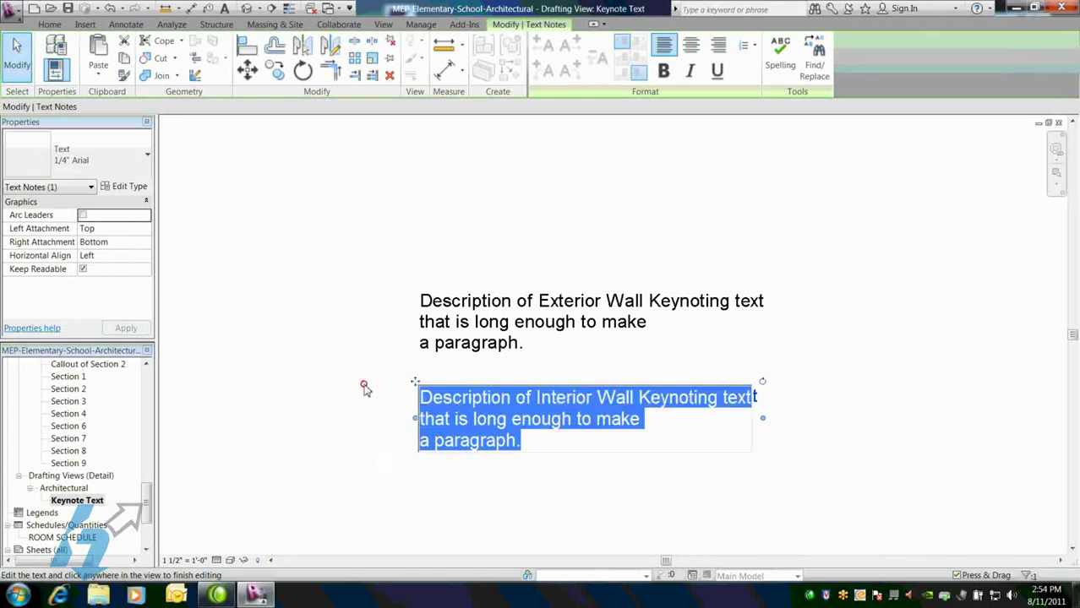
pyautogui.click(364, 386)
# Step: In the Keynote Plan, paste the Interior Wall text into the Description type parameter of the Key#2 label beside Classroom 1510
pyautogui.moveTo(145, 449); pyautogui.dragTo(147, 385)
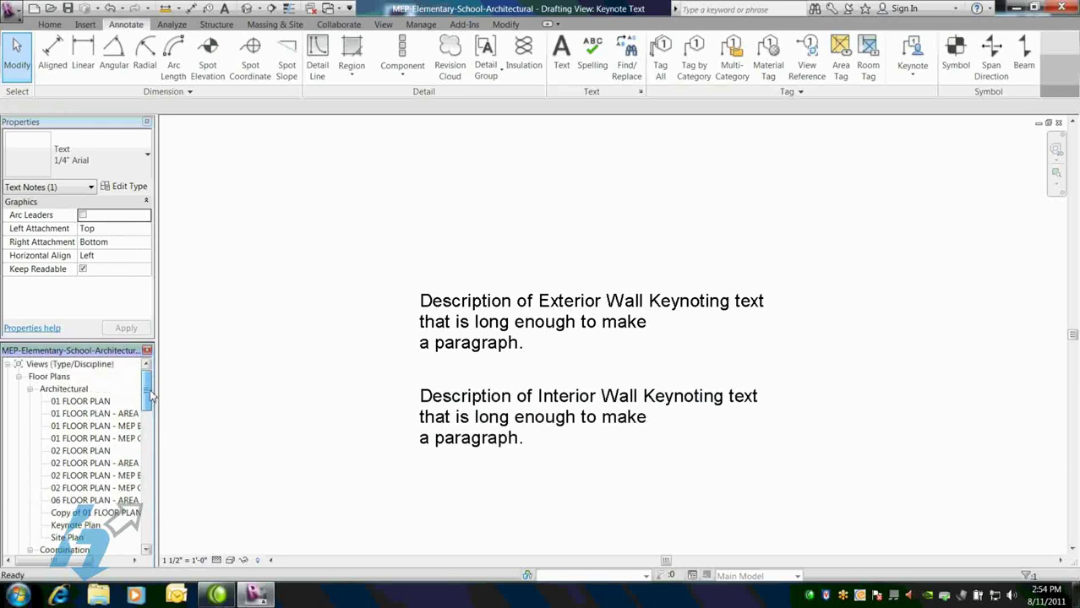
pyautogui.doubleClick(75, 526)
pyautogui.click(311, 427)
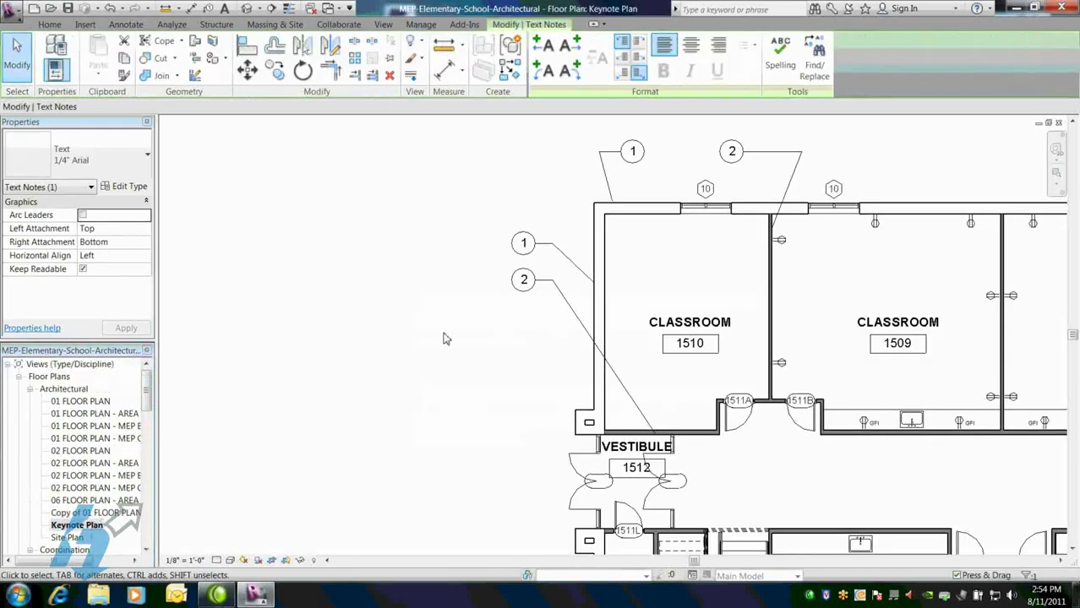
pyautogui.click(521, 282)
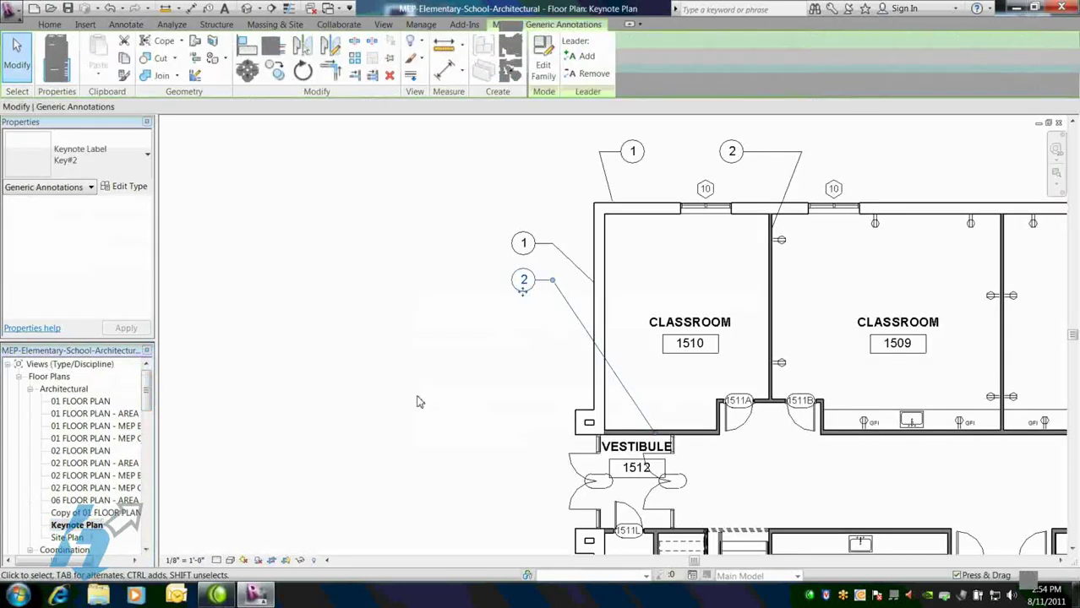
pyautogui.click(134, 189)
pyautogui.click(356, 206)
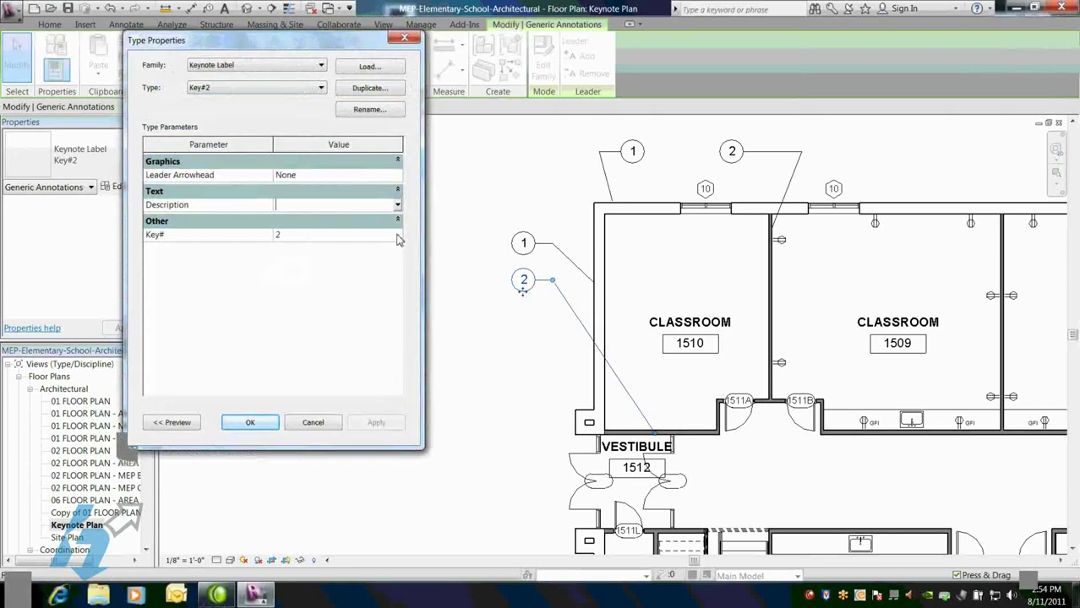
pyautogui.write('a paragraph.')
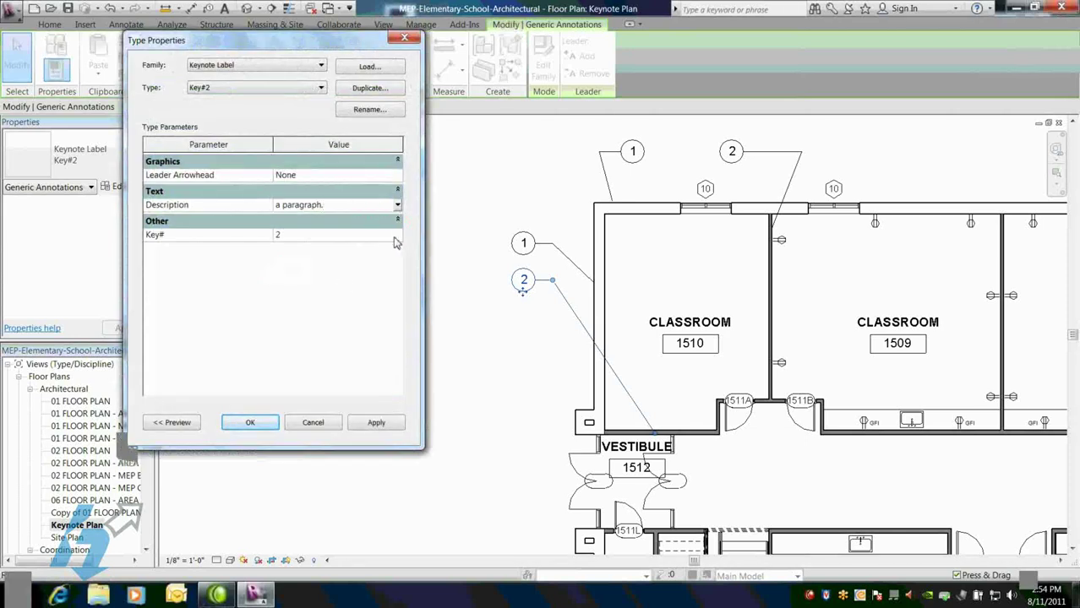
pyautogui.click(387, 420)
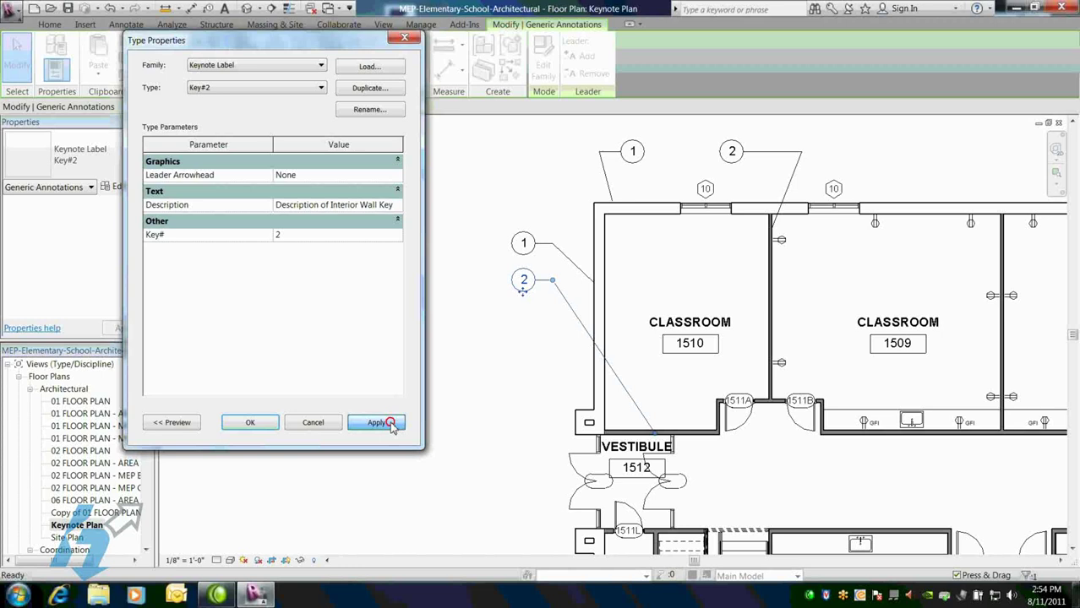
pyautogui.click(250, 421)
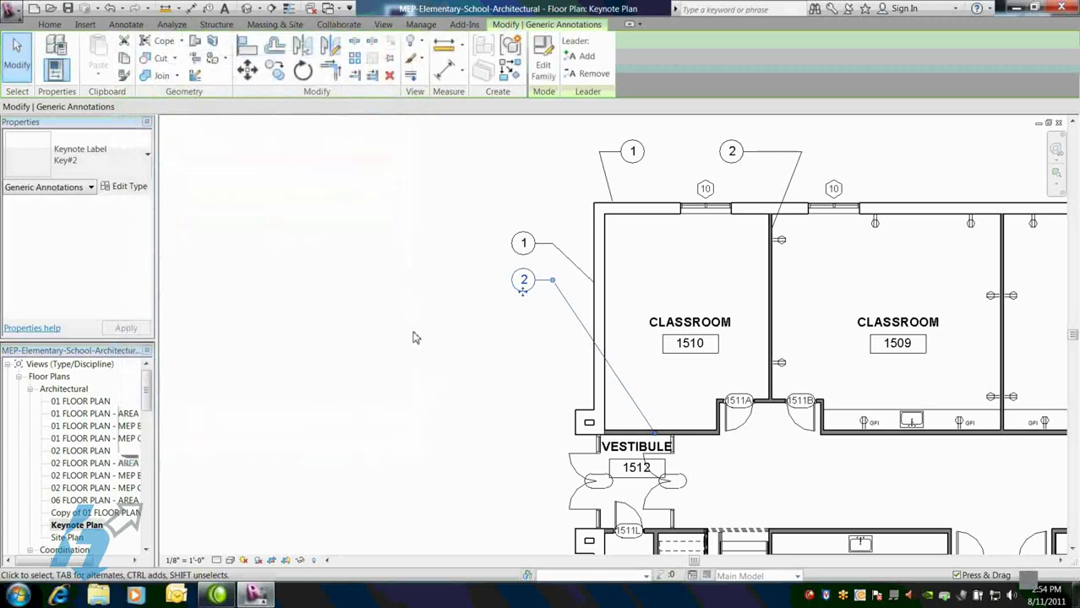
pyautogui.click(415, 336)
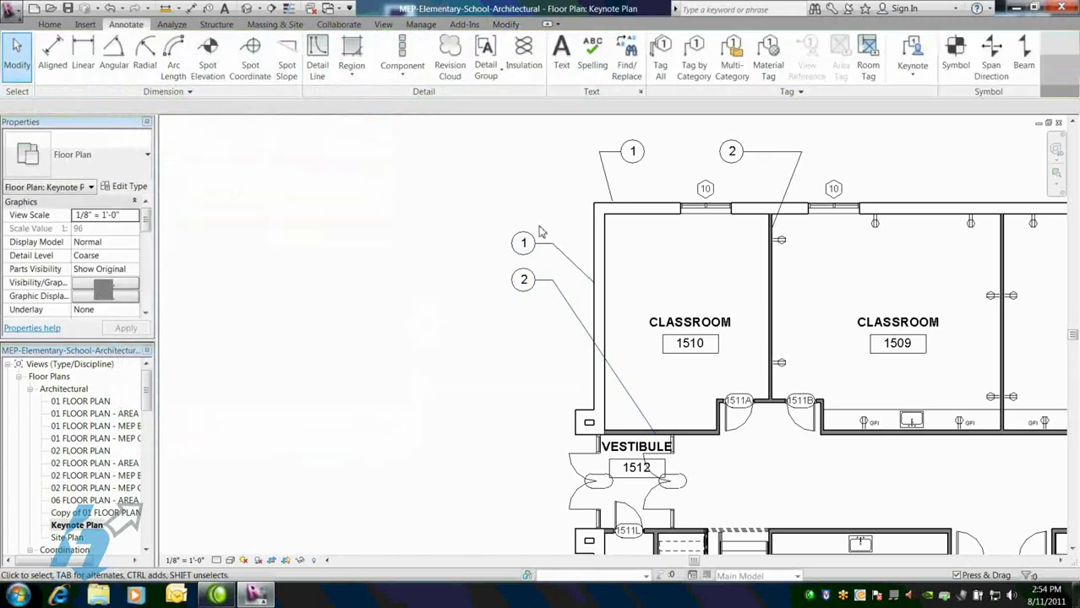
pyautogui.click(410, 370)
# Step: Open sheet A101 and place the Keynote Plan view near the middle of the sheet
pyautogui.moveTo(148, 394); pyautogui.dragTo(154, 525)
pyautogui.doubleClick(80, 478)
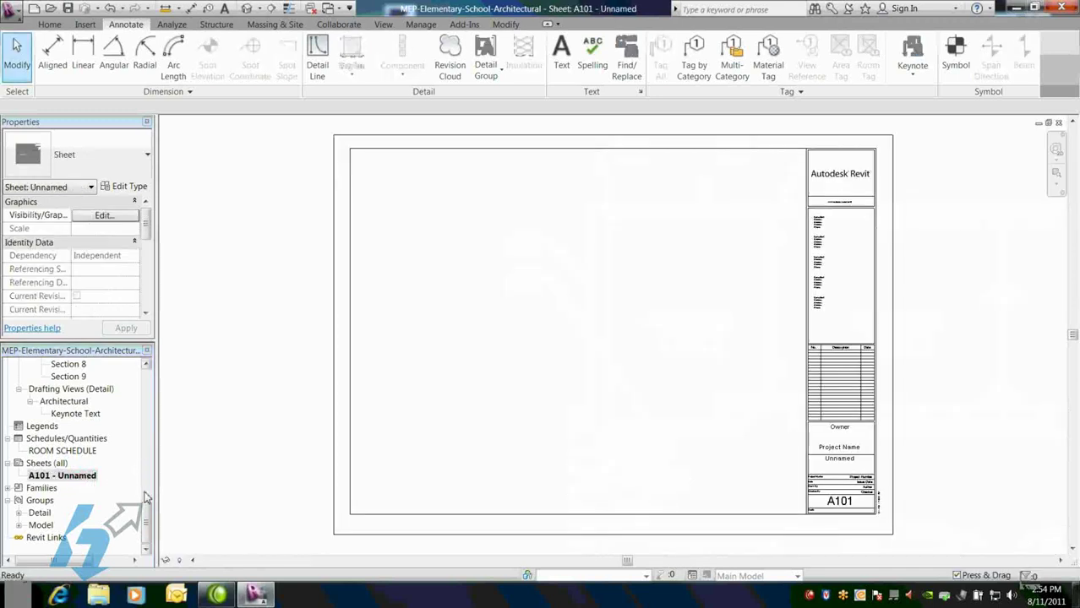
pyautogui.moveTo(148, 517); pyautogui.dragTo(144, 425)
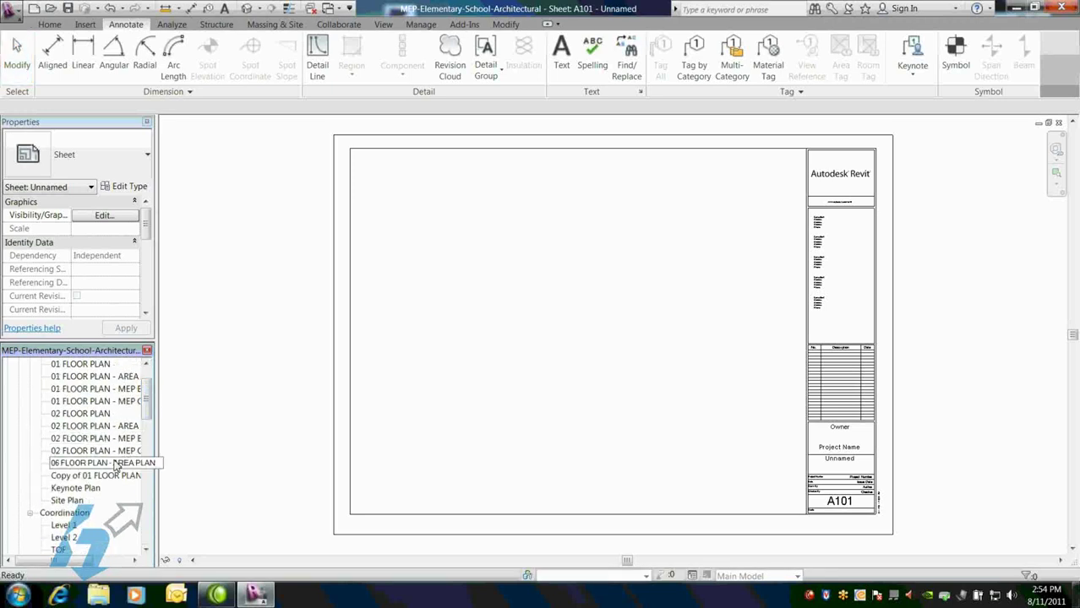
pyautogui.click(75, 488)
pyautogui.moveTo(509, 384); pyautogui.dragTo(506, 379)
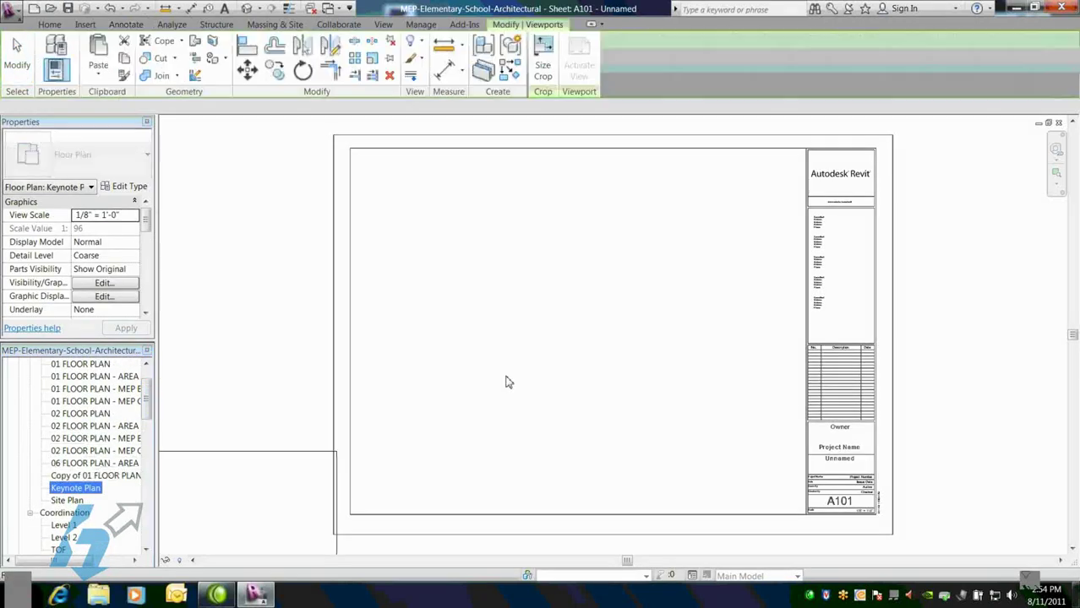
pyautogui.click(574, 337)
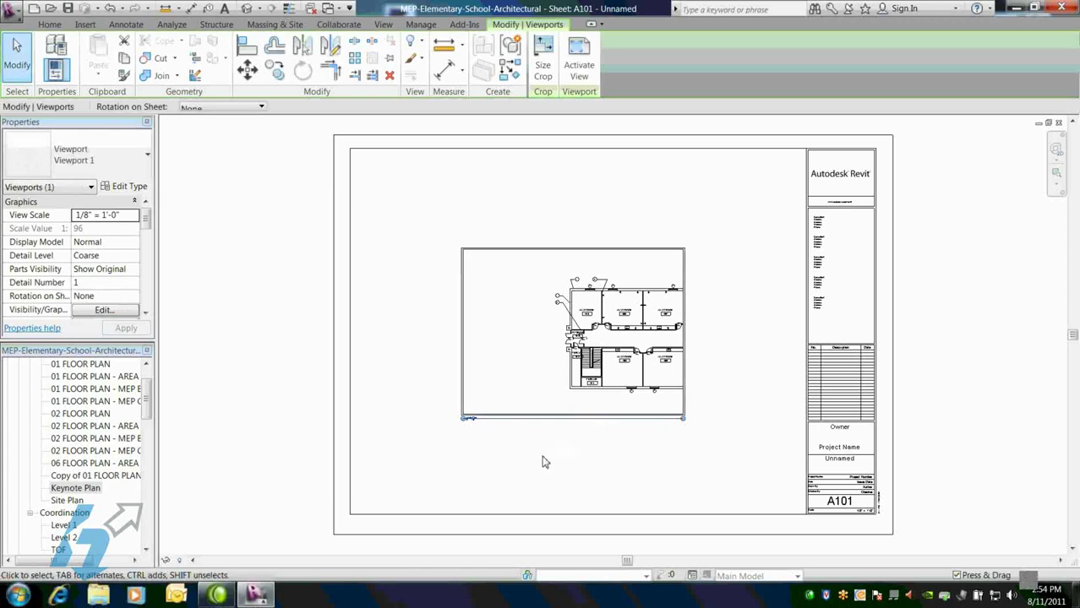
pyautogui.click(541, 452)
pyautogui.scroll(3, 560, 316)
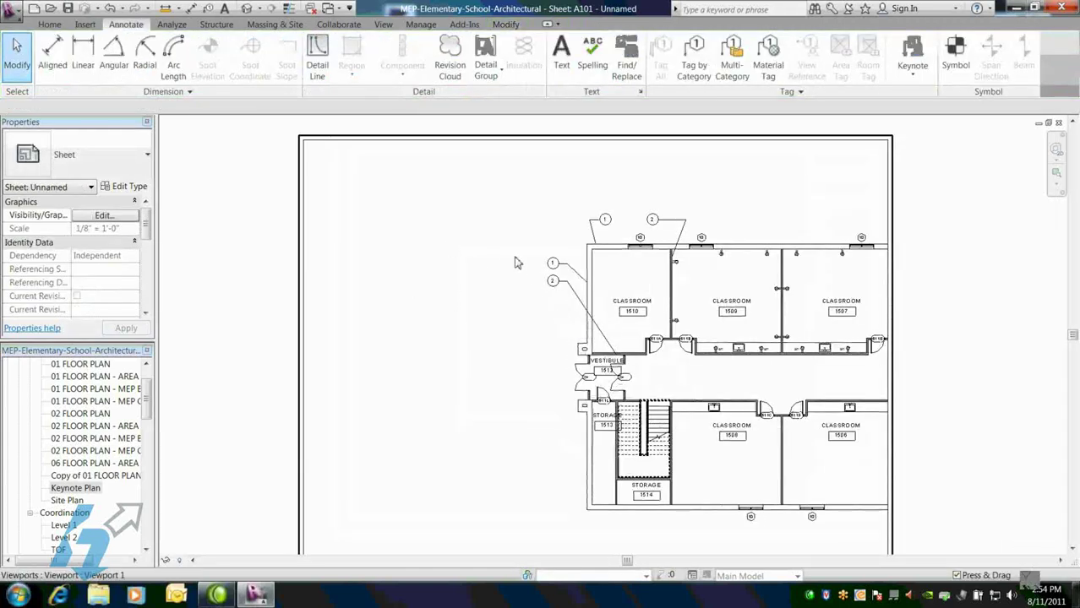
# Step: Create a note block for the Keynote Label family and name it Keynote Descriptions
pyautogui.click(383, 24)
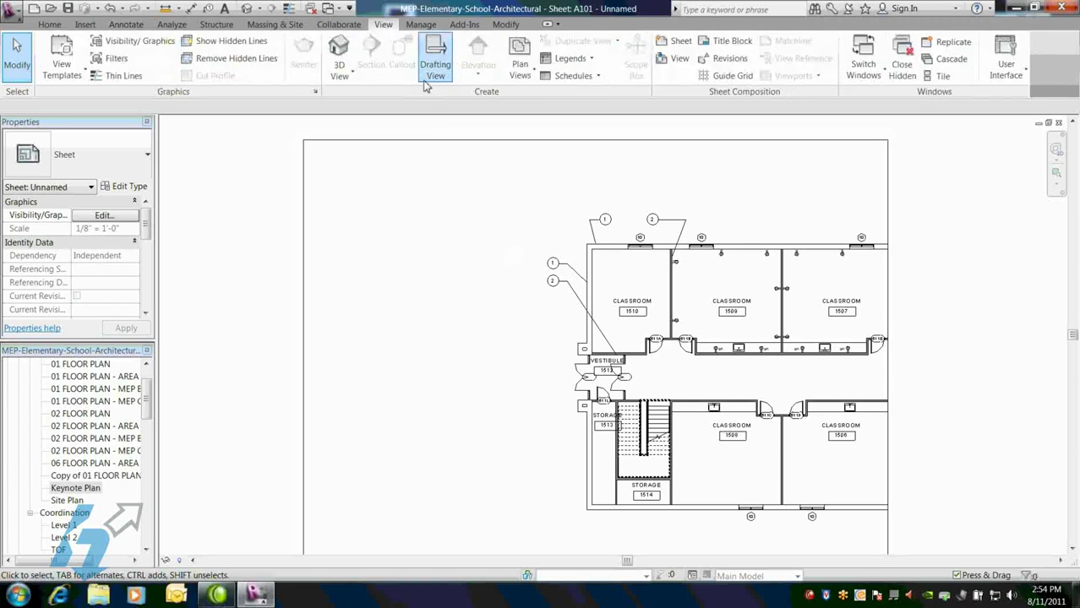
pyautogui.click(593, 78)
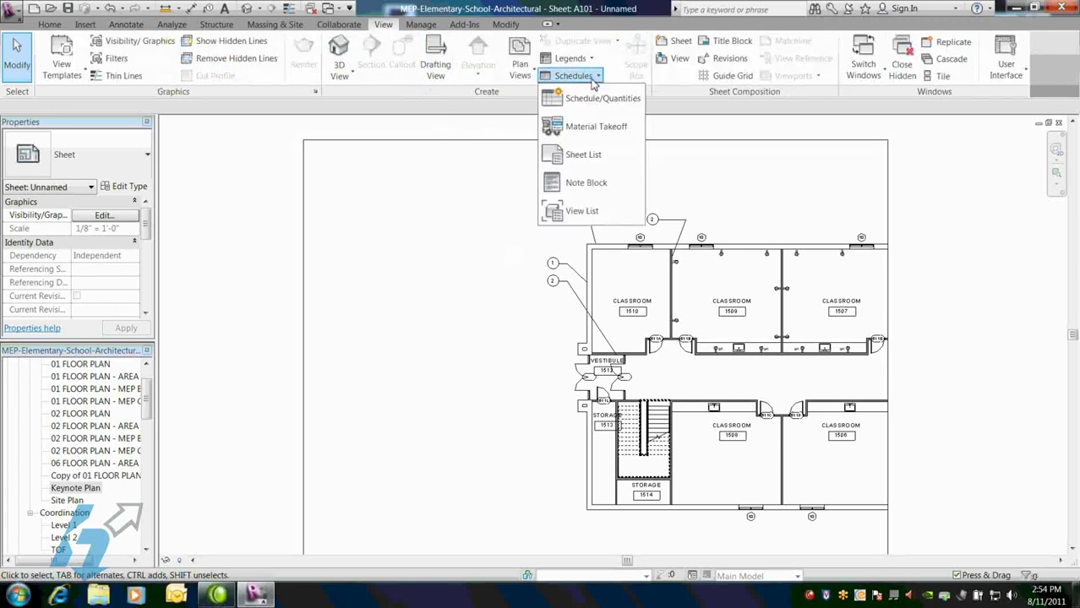
pyautogui.click(583, 183)
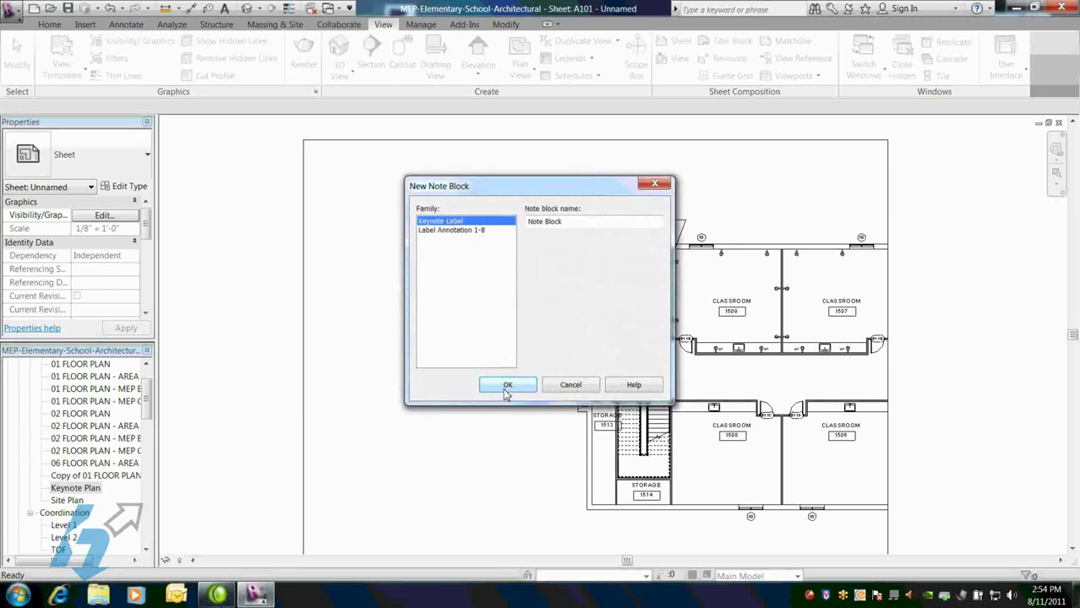
pyautogui.moveTo(587, 225); pyautogui.dragTo(482, 220)
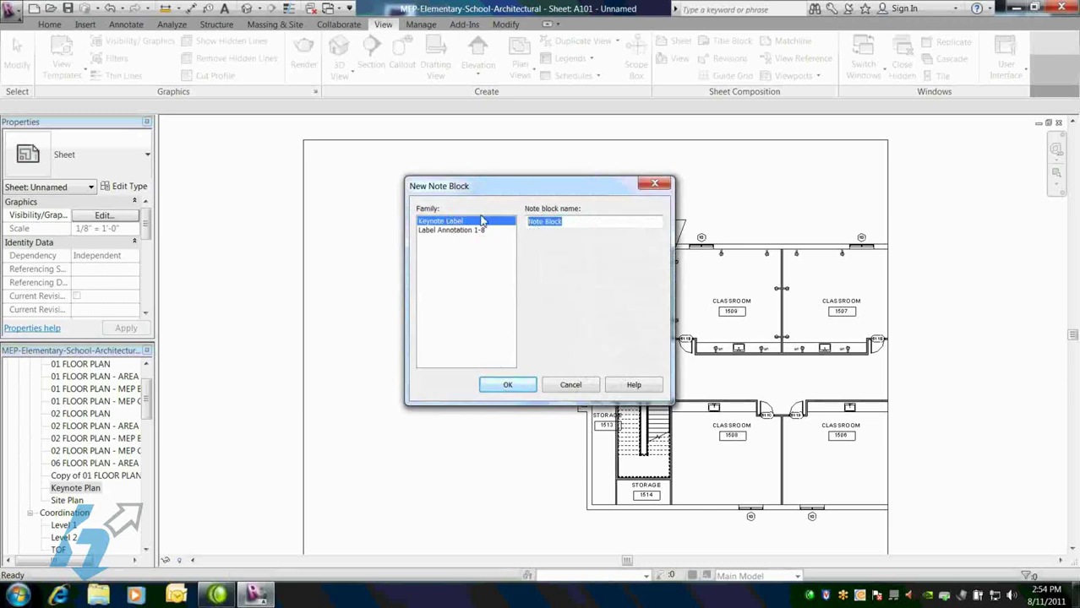
pyautogui.write('Keyn')
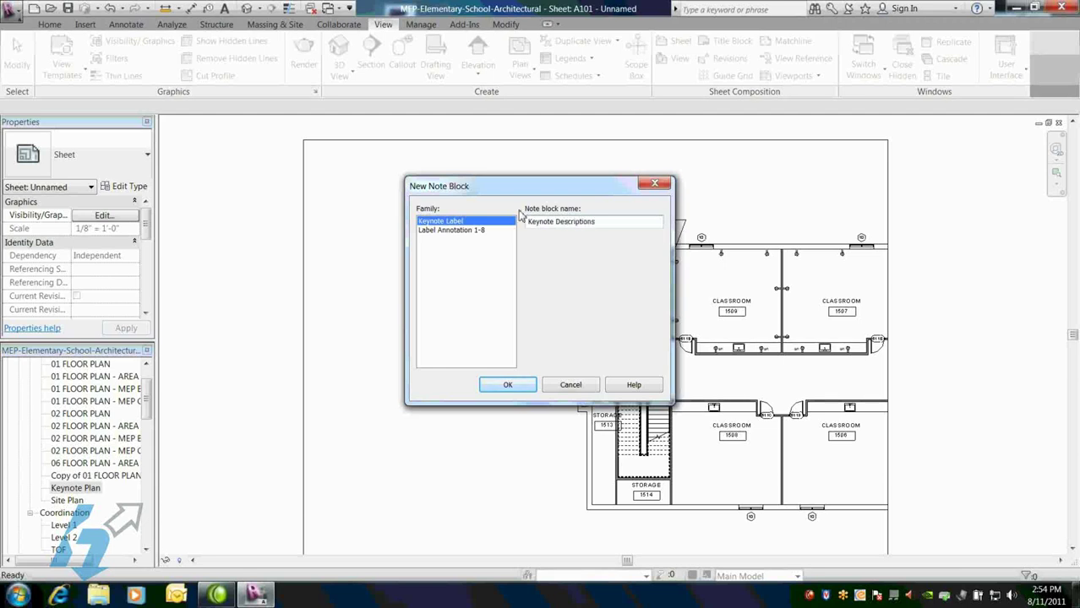
pyautogui.click(511, 389)
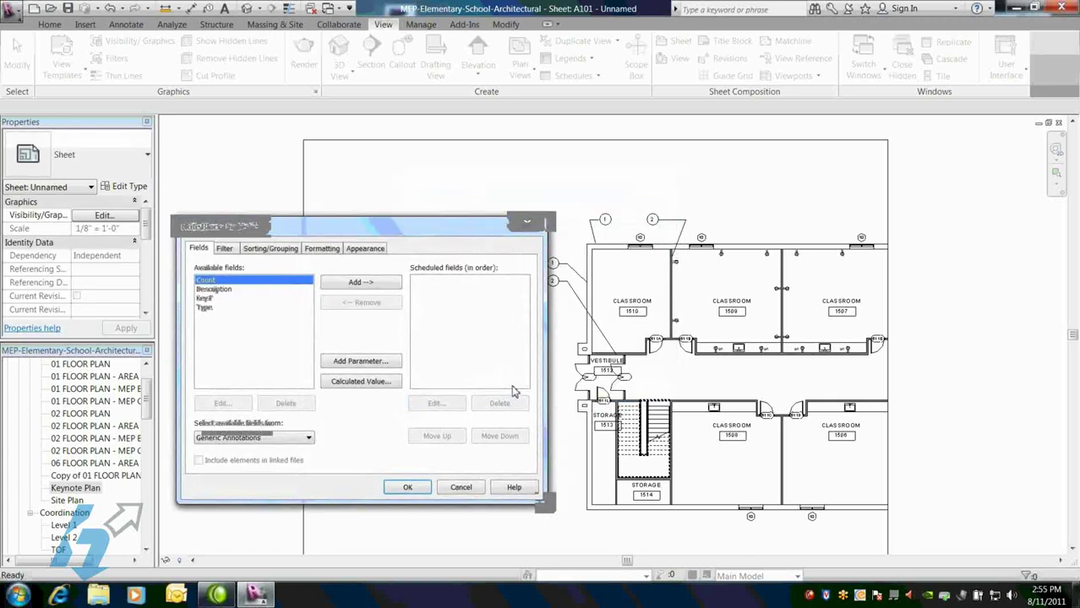
# Step: Add the Key# and Description fields, in that order, to the note block and generate the schedule
pyautogui.click(206, 299)
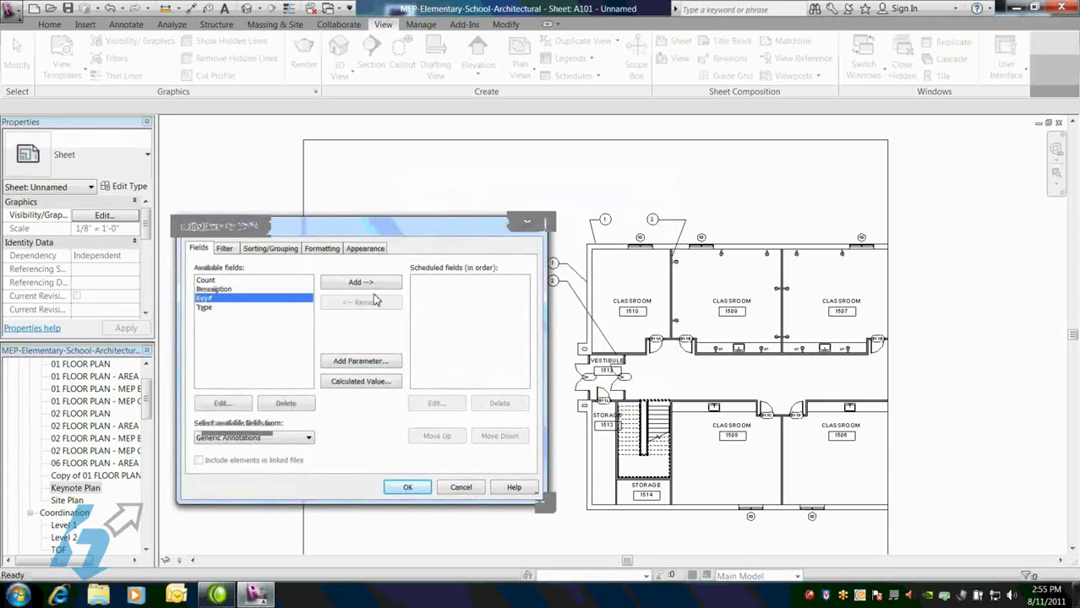
pyautogui.click(385, 283)
pyautogui.click(218, 290)
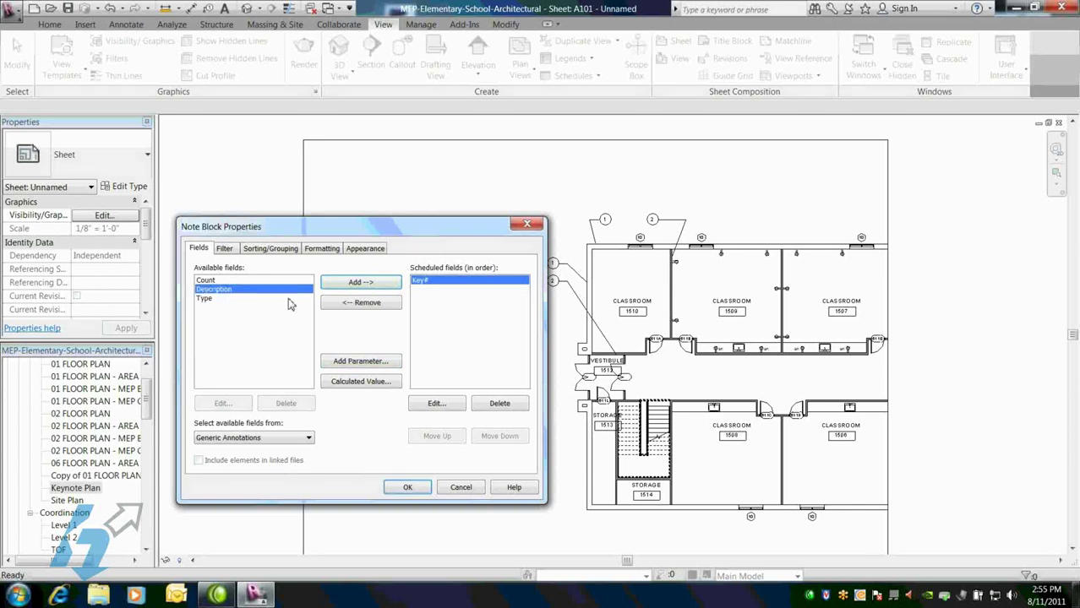
pyautogui.click(361, 283)
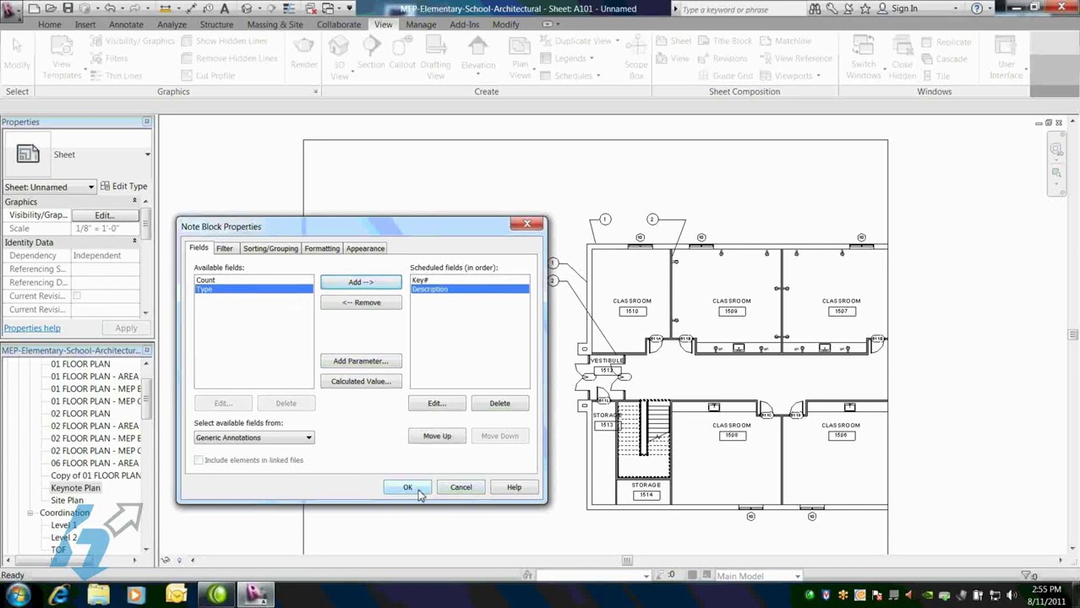
pyautogui.click(418, 490)
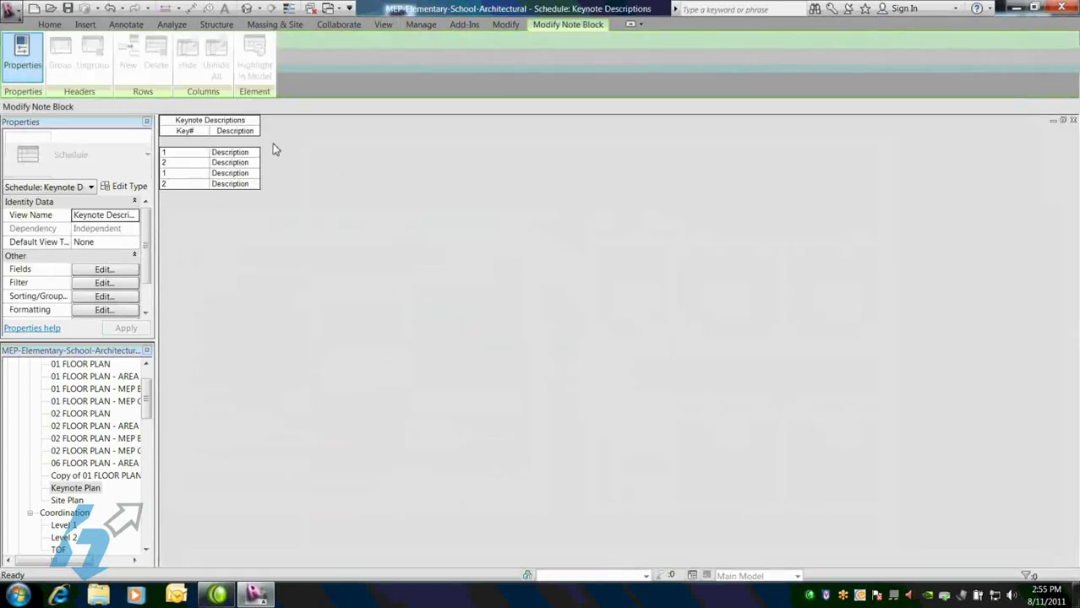
# Step: Widen the Key# and Description columns in the Keynote Descriptions schedule view
pyautogui.moveTo(259, 131); pyautogui.dragTo(306, 131)
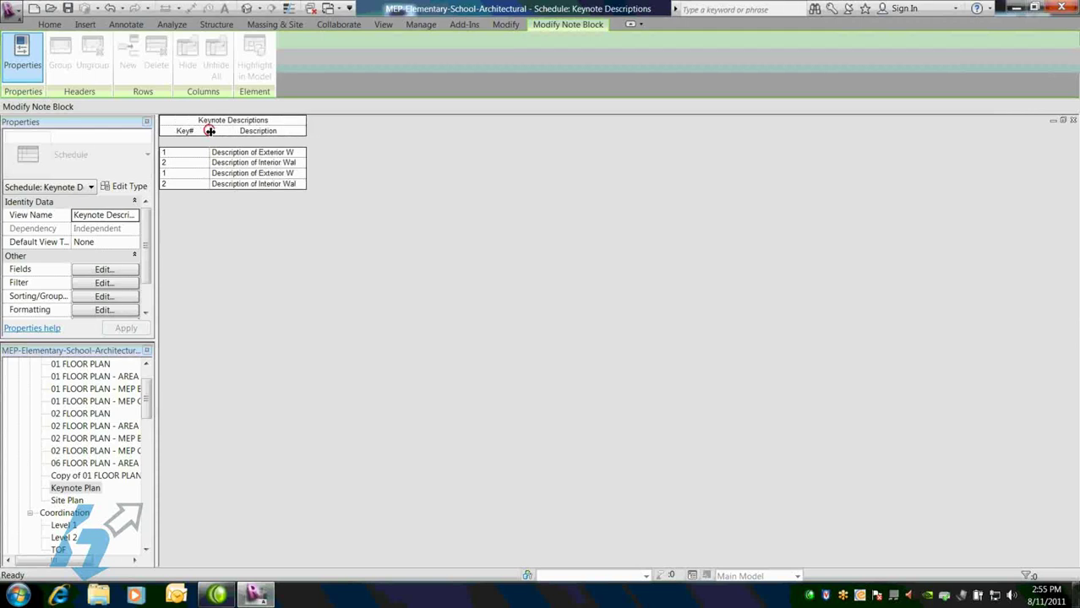
pyautogui.moveTo(210, 131); pyautogui.dragTo(229, 131)
pyautogui.moveTo(326, 129); pyautogui.dragTo(342, 130)
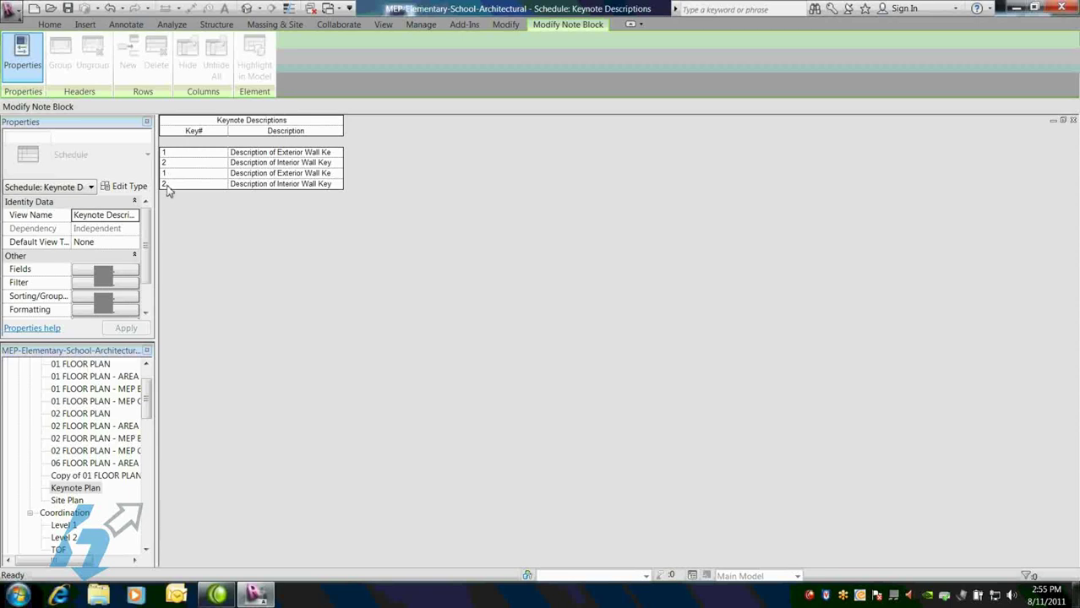
# Step: Sort the Keynote Descriptions note block by Key# ascending and turn off itemizing every instance
pyautogui.click(120, 299)
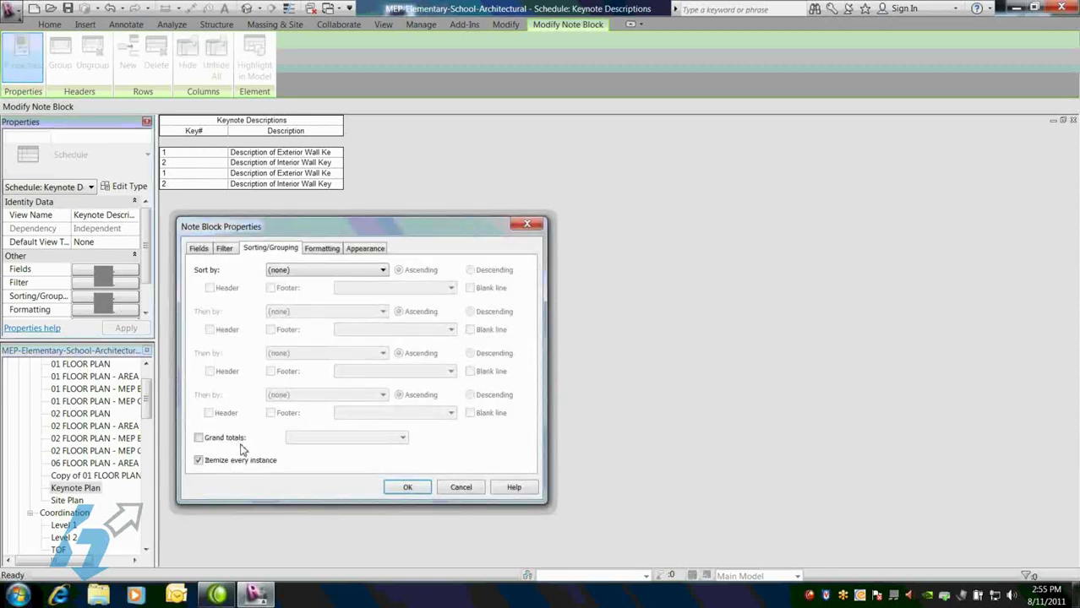
pyautogui.click(198, 461)
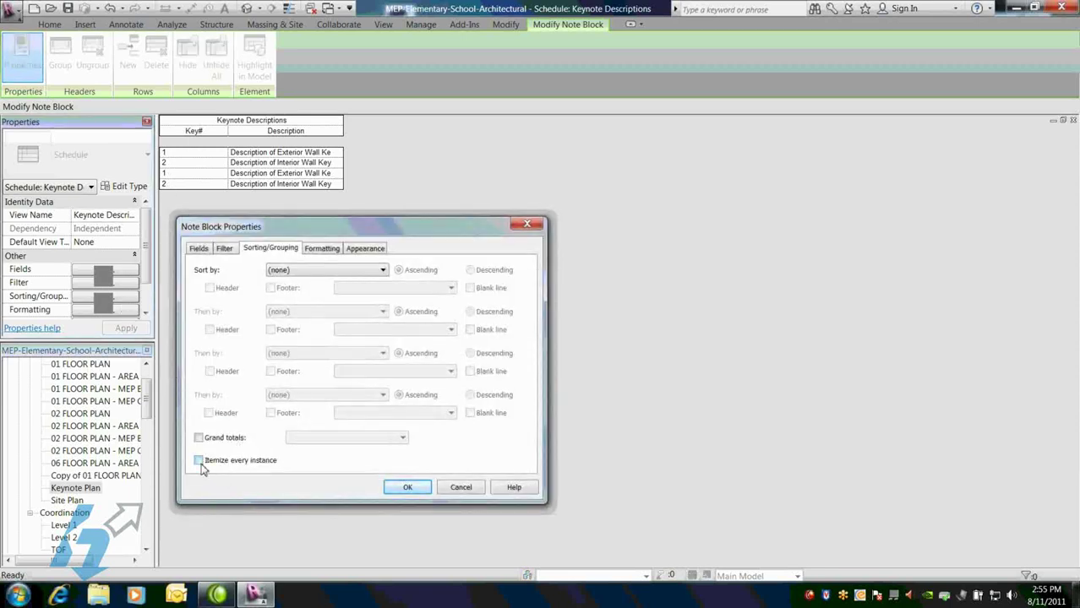
pyautogui.click(381, 270)
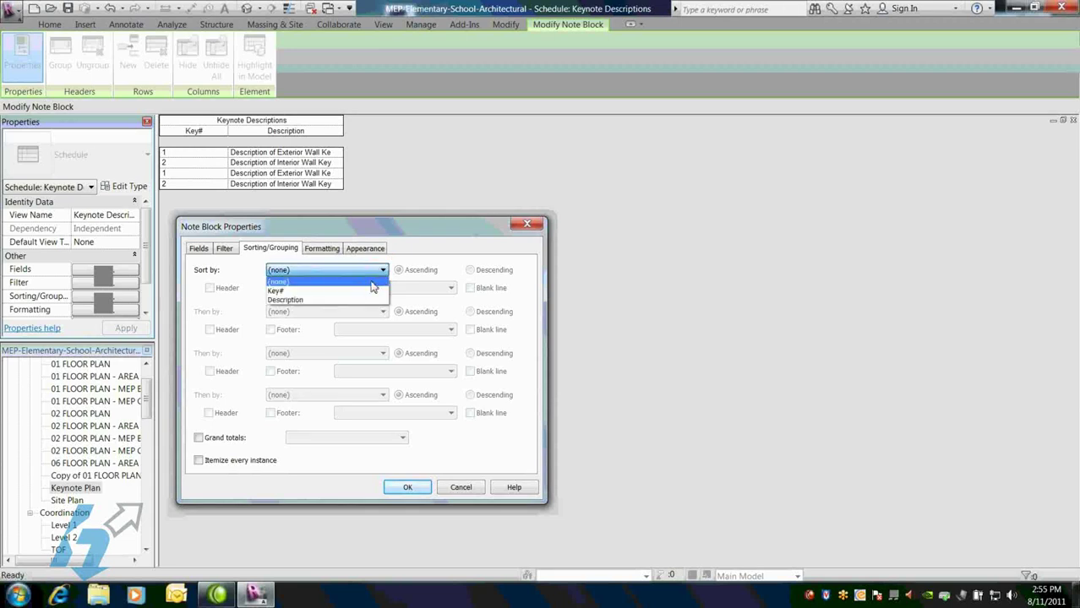
pyautogui.click(372, 290)
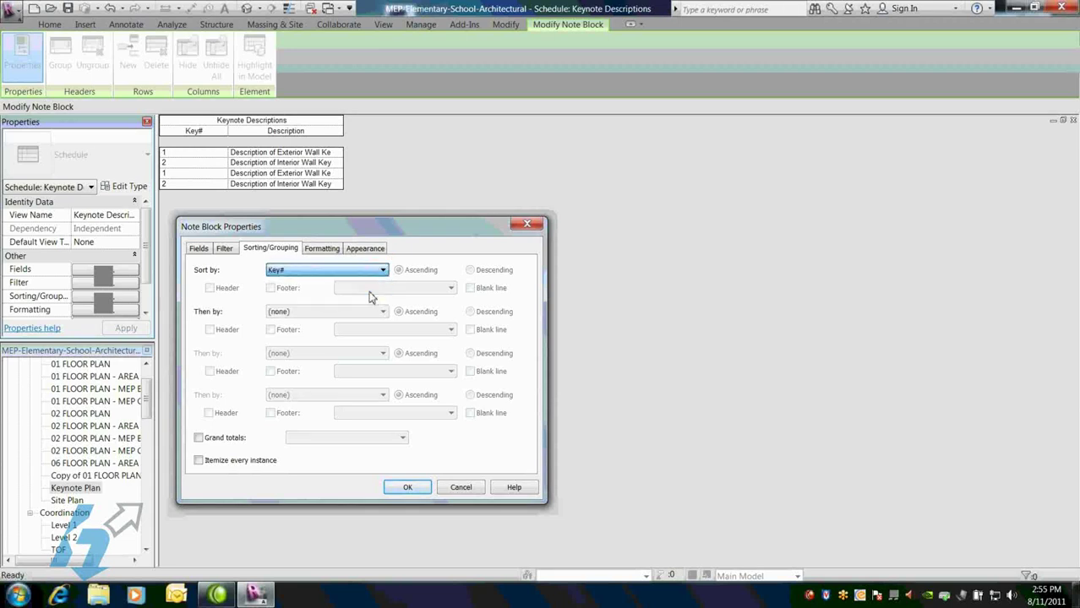
pyautogui.click(407, 489)
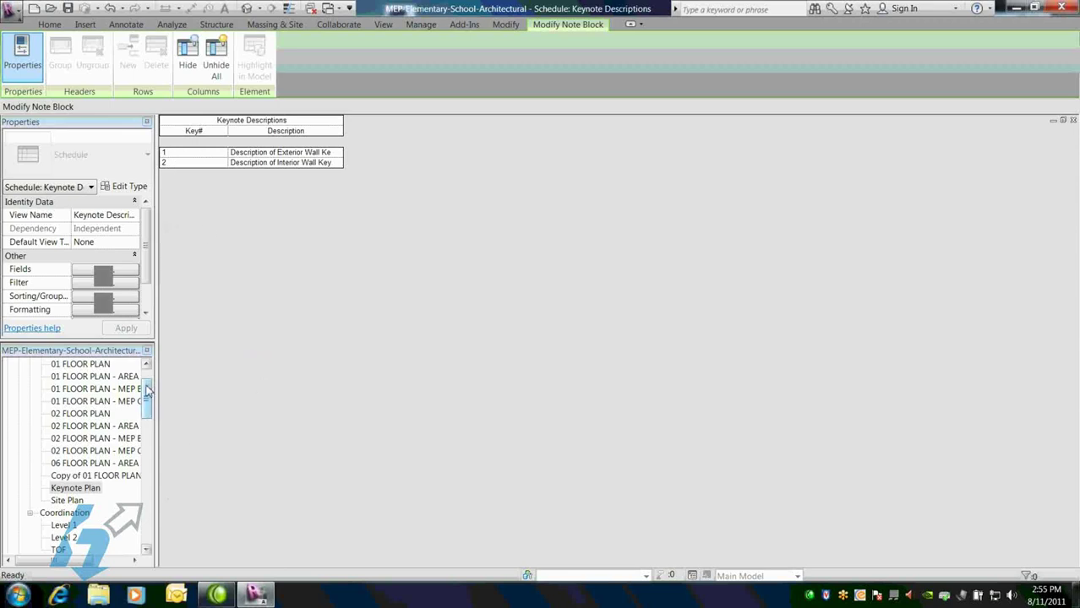
# Step: Reopen sheet A101 and place the Keynote Descriptions schedule in the empty area beside the Keynote Plan's Classroom 1510
pyautogui.moveTo(147, 388); pyautogui.dragTo(148, 507)
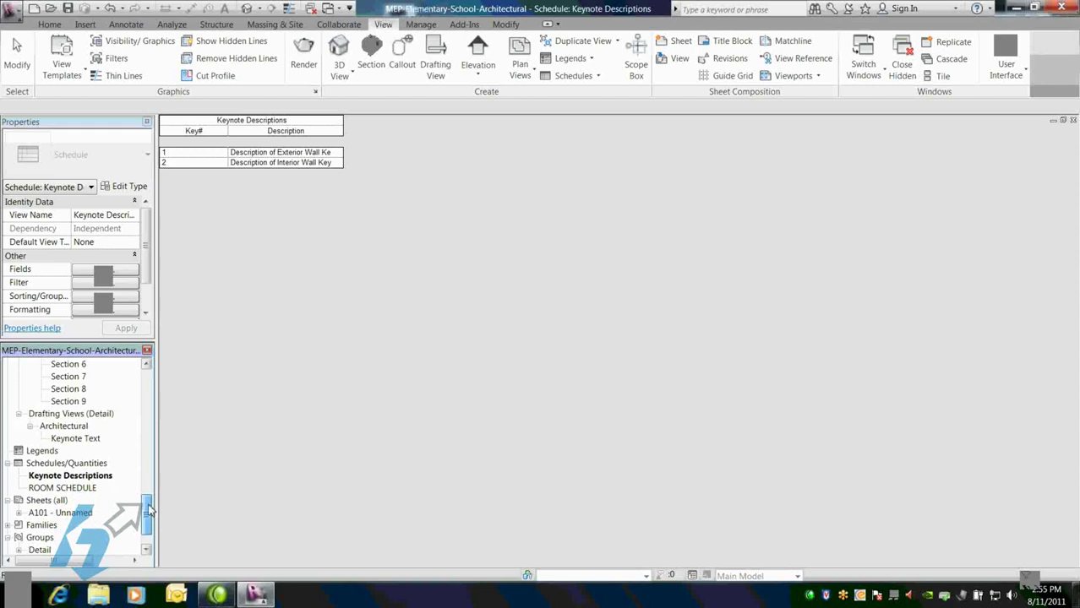
pyautogui.doubleClick(60, 514)
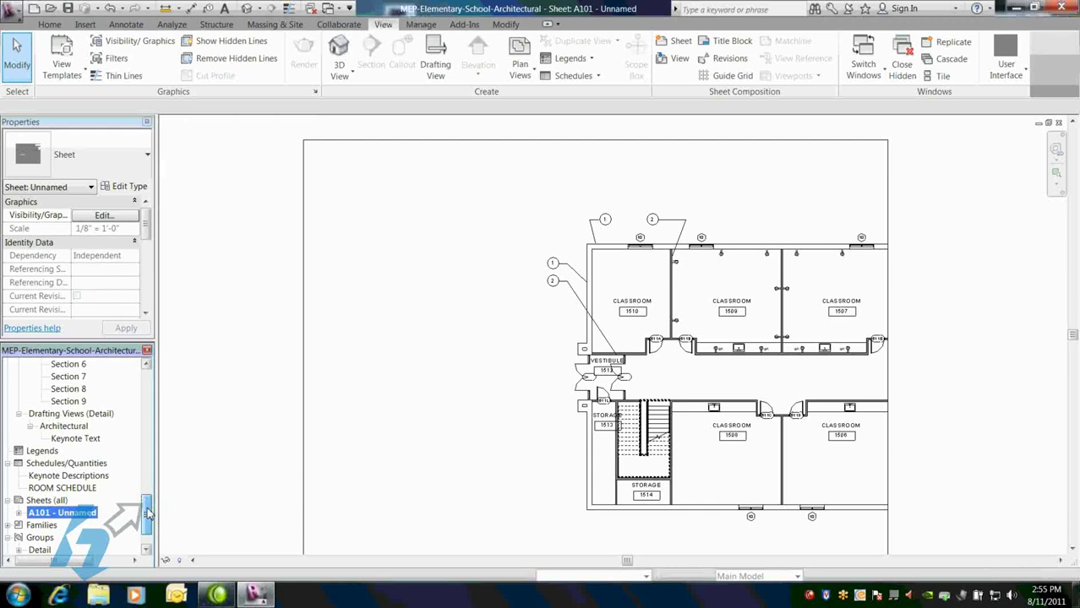
pyautogui.moveTo(86, 477); pyautogui.dragTo(410, 344)
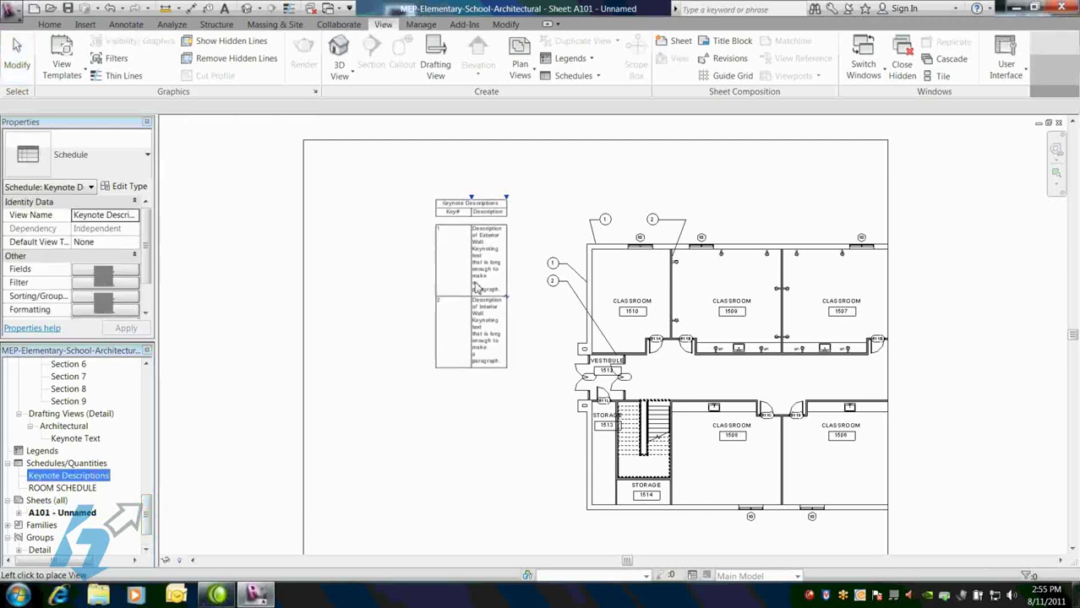
pyautogui.click(387, 316)
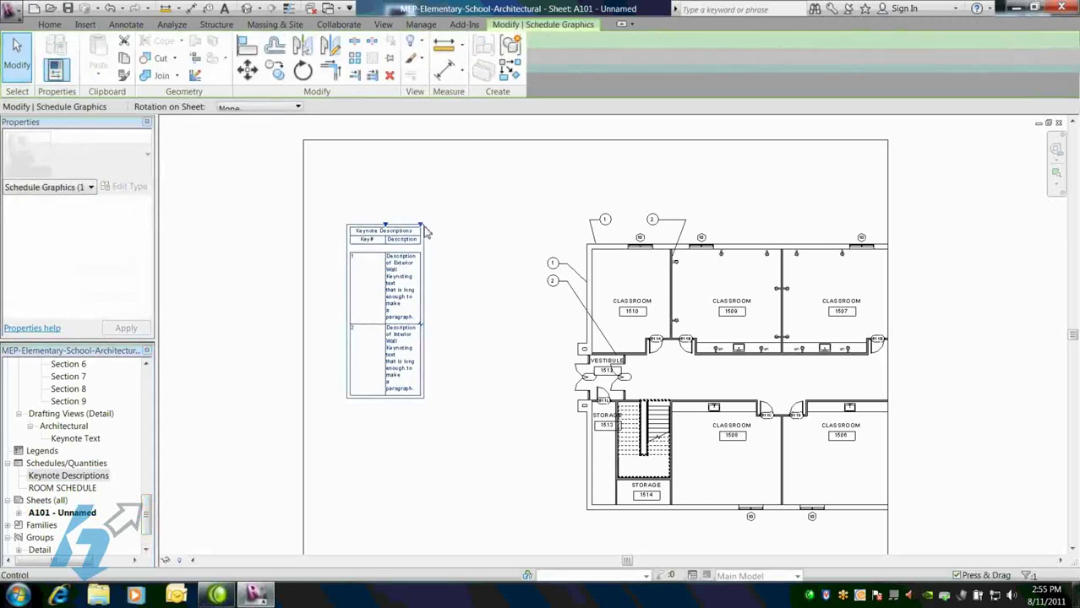
# Step: On the sheet, widen the placed schedule's Description column so each note wraps to three lines, and narrow its Key# column
pyautogui.moveTo(422, 226); pyautogui.dragTo(517, 224)
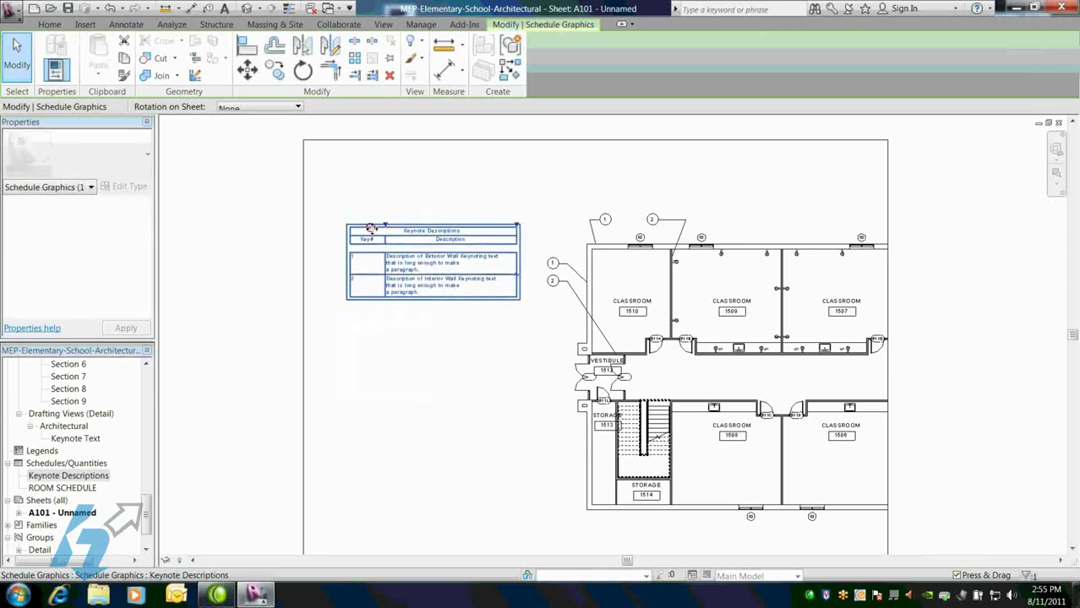
pyautogui.moveTo(371, 229); pyautogui.dragTo(389, 226)
pyautogui.moveTo(478, 371); pyautogui.dragTo(493, 346)
pyautogui.scroll(3, 573, 227)
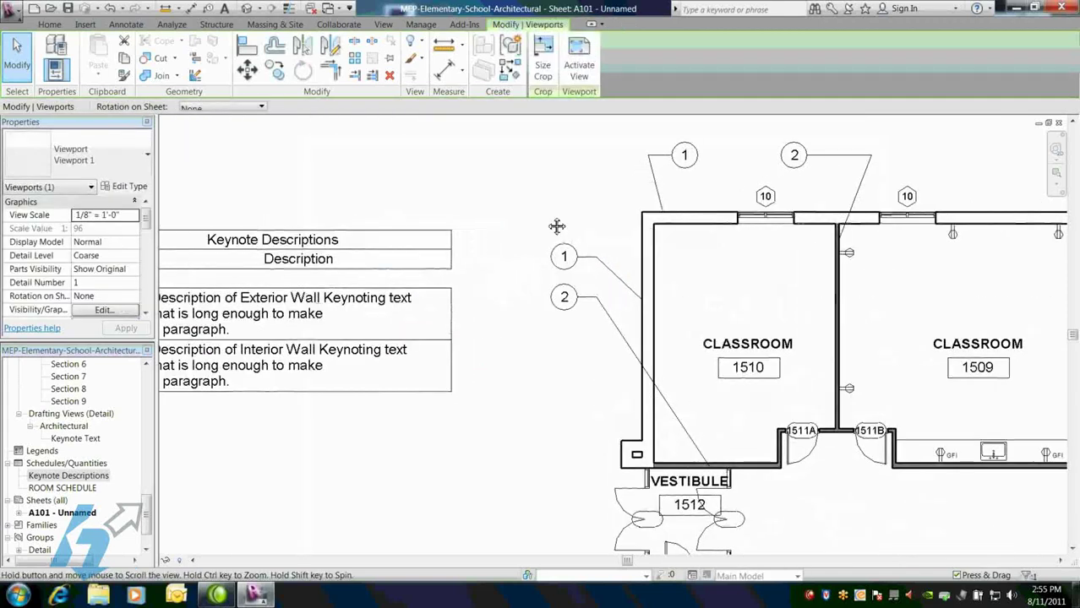
pyautogui.moveTo(557, 225); pyautogui.dragTo(655, 282, button='middle')
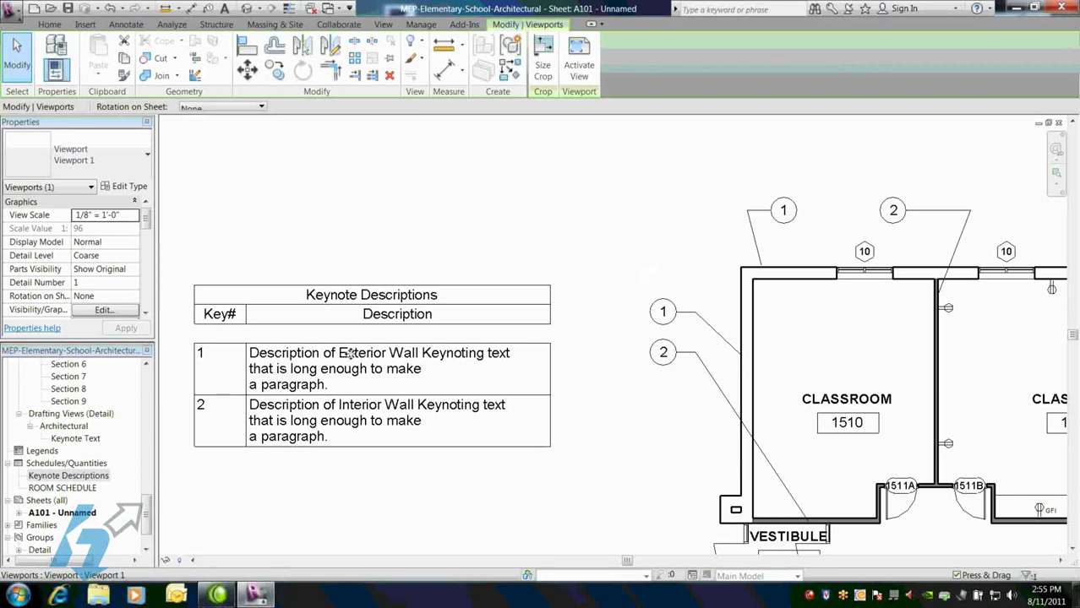